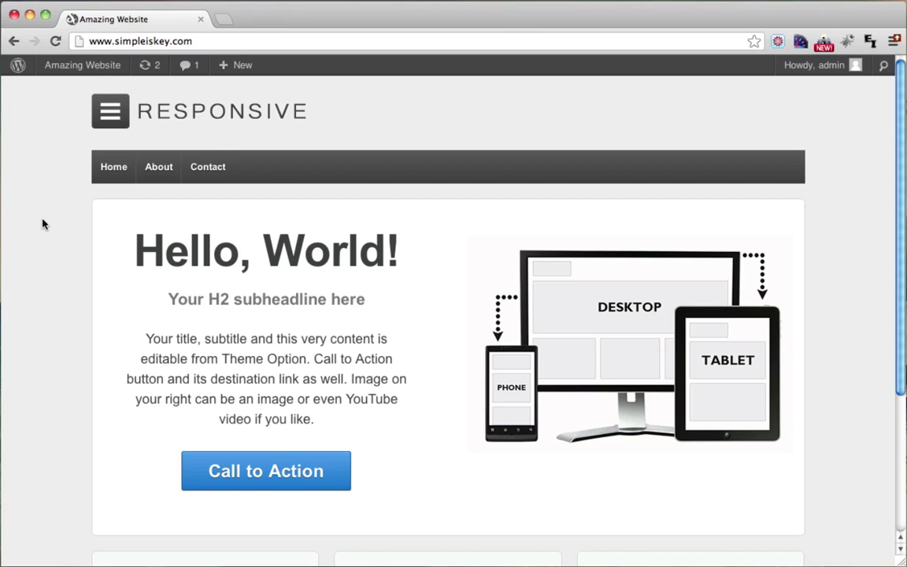
Step: Create a new page titled "Photo Gallery" from the site's admin area and publish it with empty content
mouse_move(61, 73)
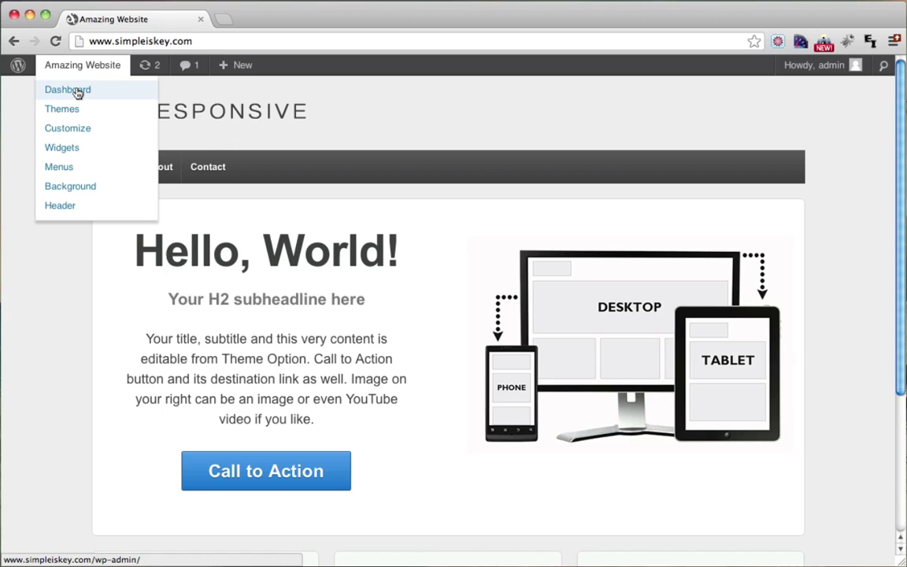
left_click(77, 93)
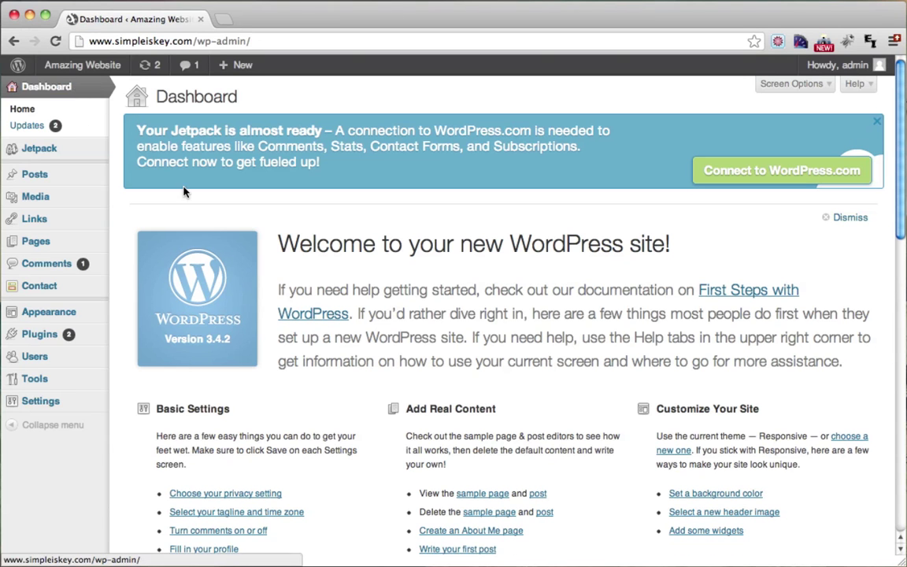
mouse_move(63, 242)
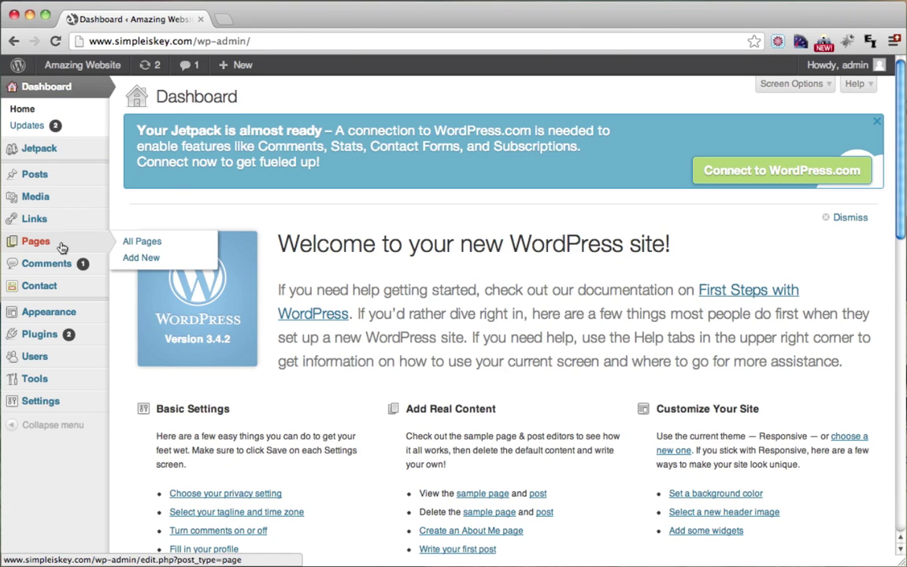
left_click(154, 261)
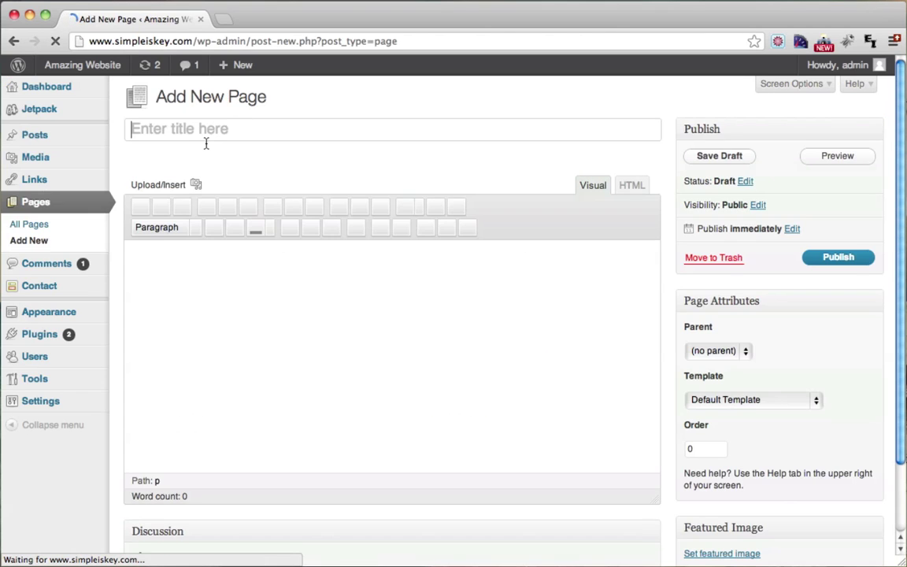
type("Photo")
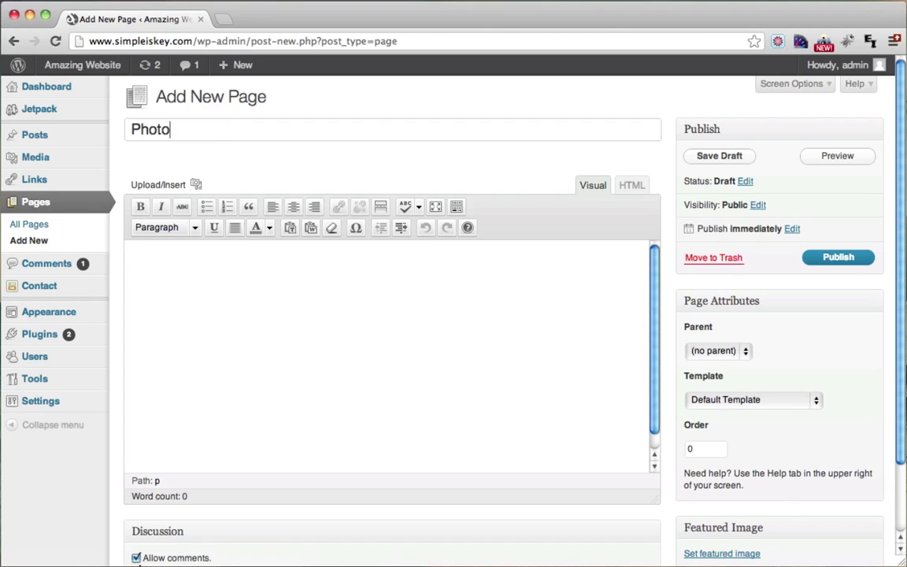
type(" Gallery")
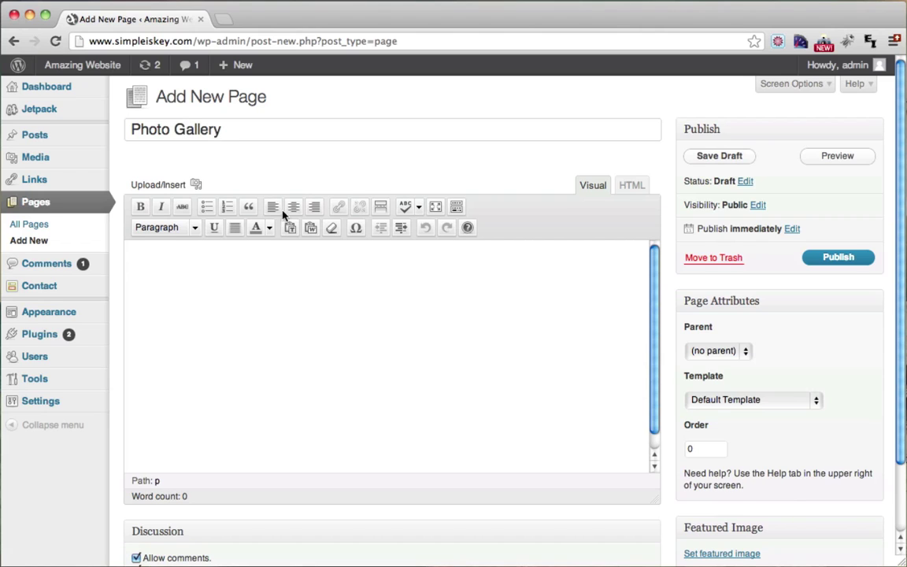
left_click(282, 300)
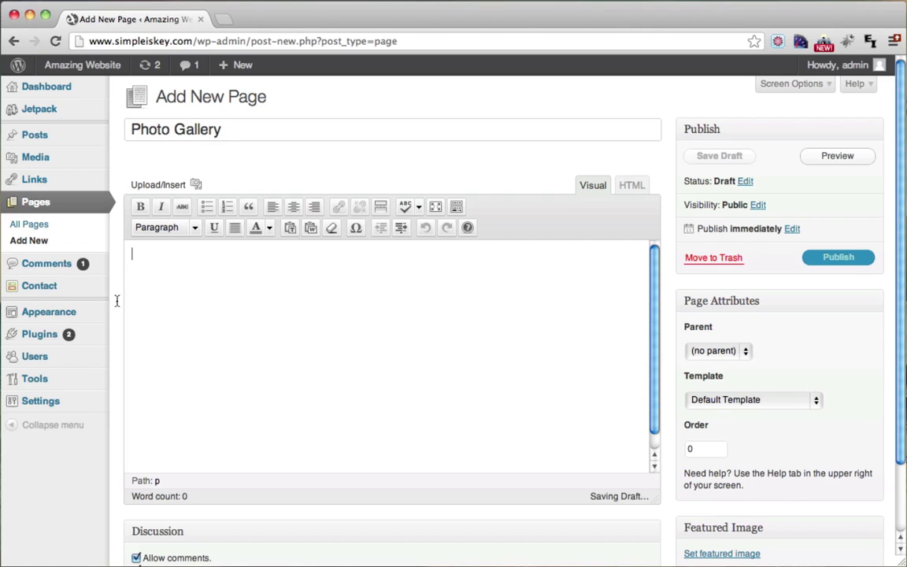
left_click(839, 260)
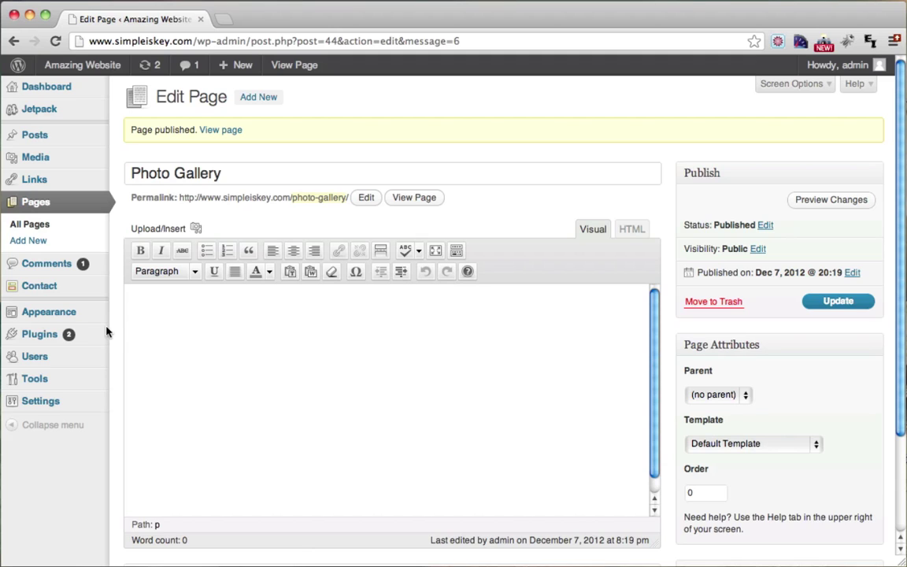
Step: Search the installable plugins for "NextGen"
left_click(49, 337)
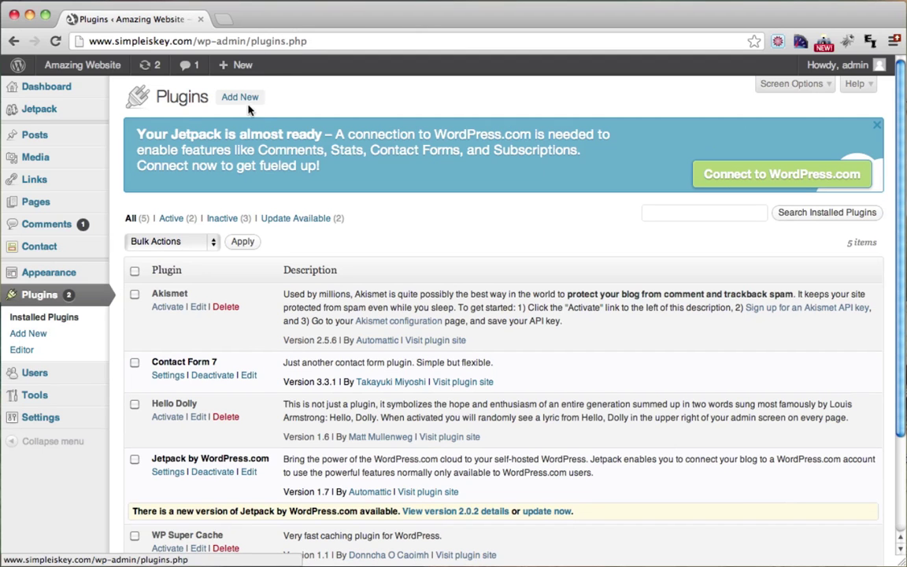
left_click(241, 97)
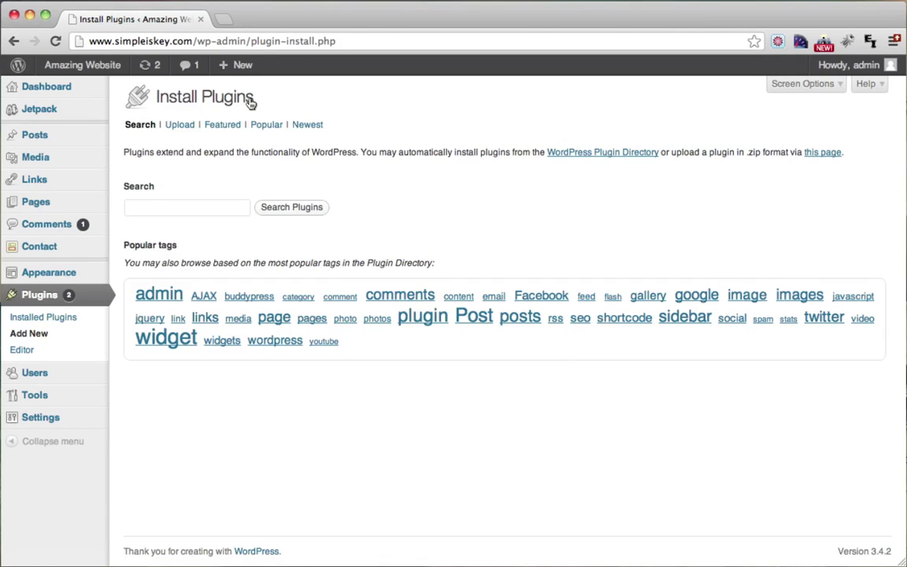
left_click(162, 210)
type("Next")
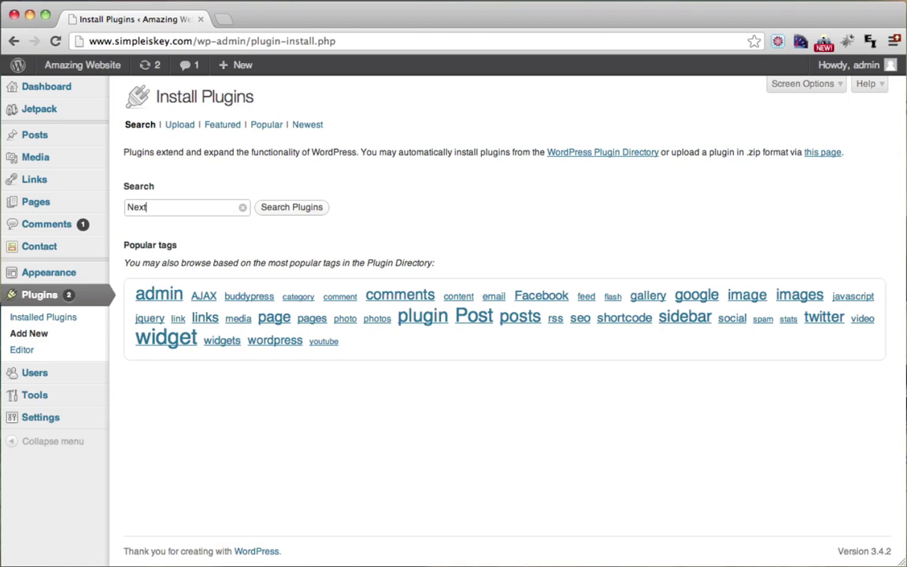
type("Gen")
left_click(297, 211)
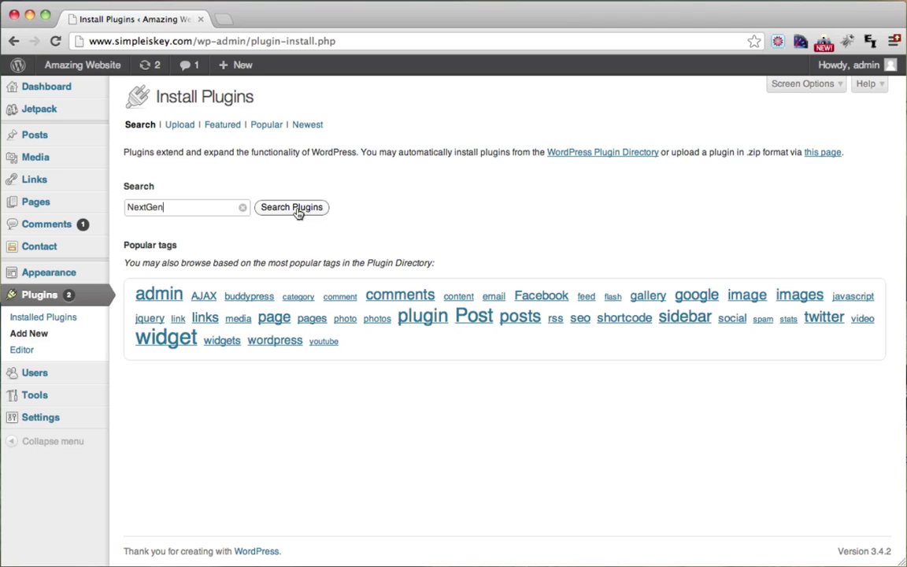
left_click(298, 211)
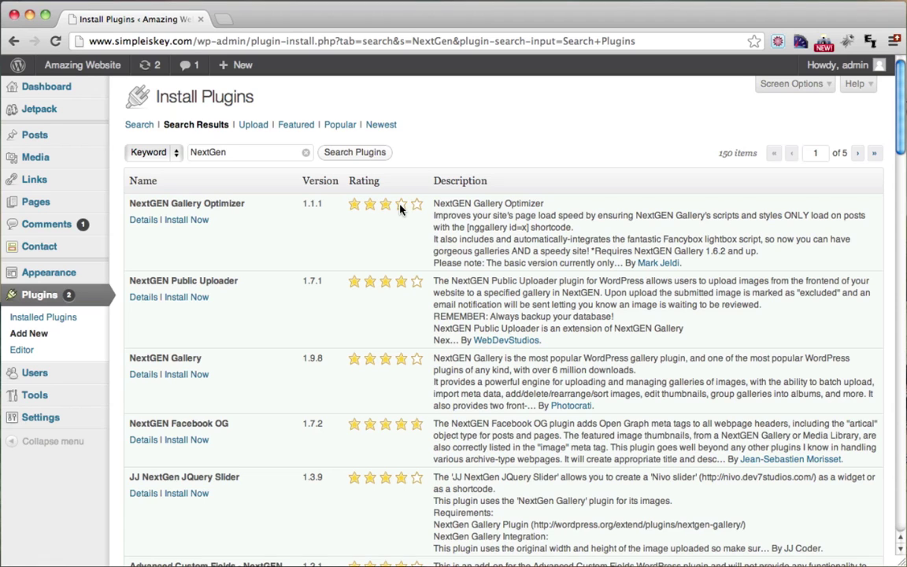
Step: Install the NextGEN Gallery plugin, version 1.9.8, from the search results and activate it
scroll(335, 268, "down", 2)
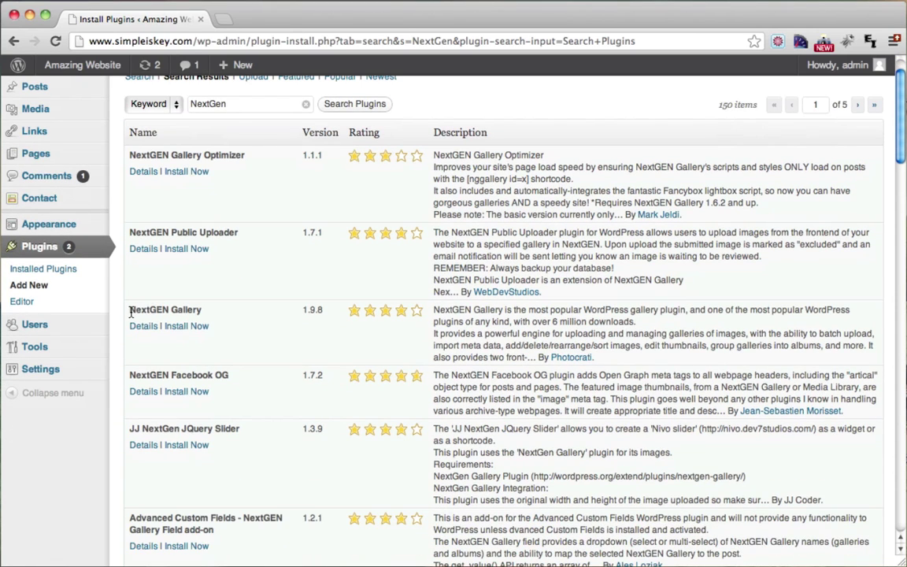
left_click_drag(130, 311, 211, 309)
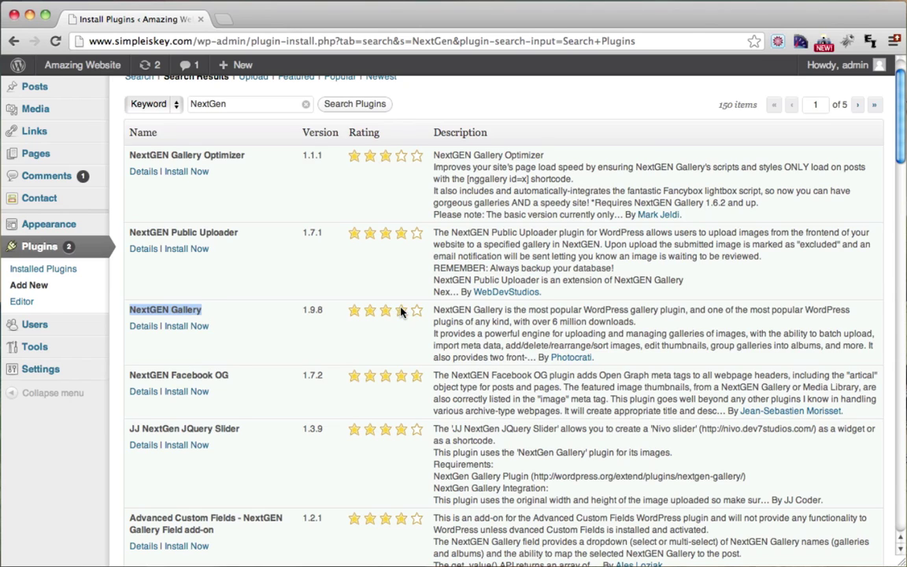
left_click(248, 323)
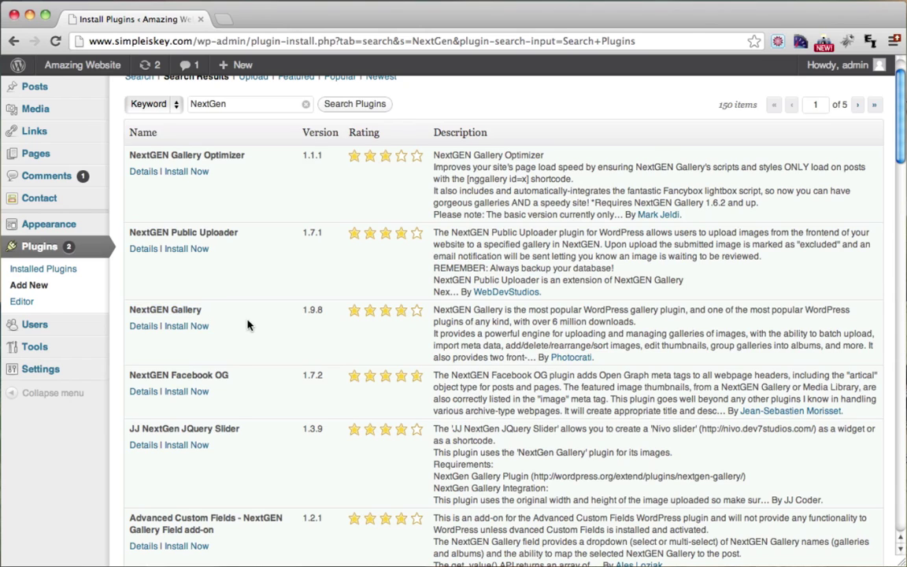
left_click(183, 327)
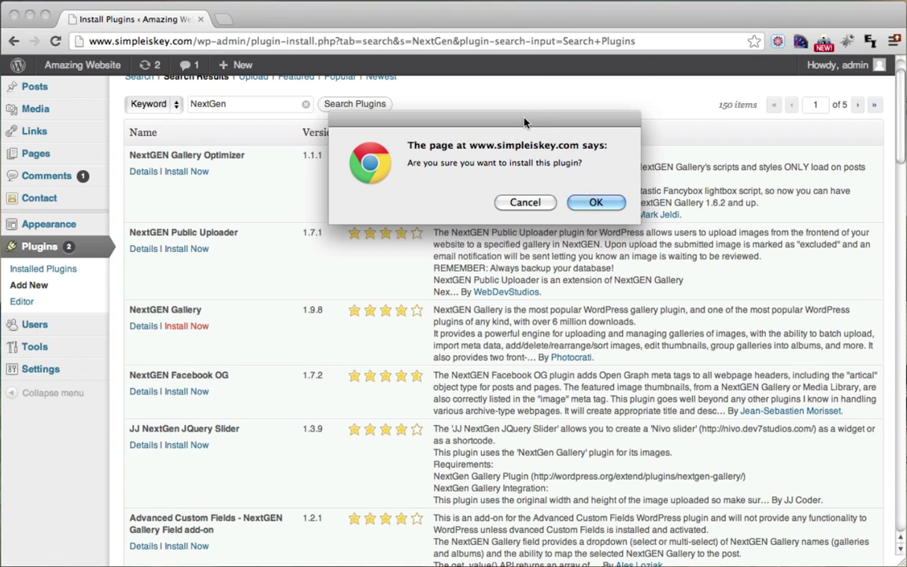
left_click(596, 203)
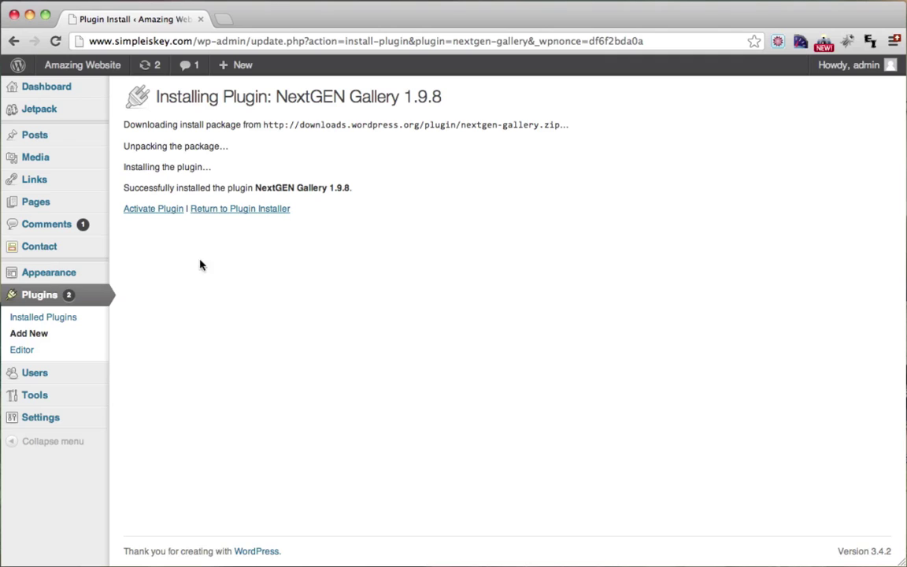
left_click(161, 213)
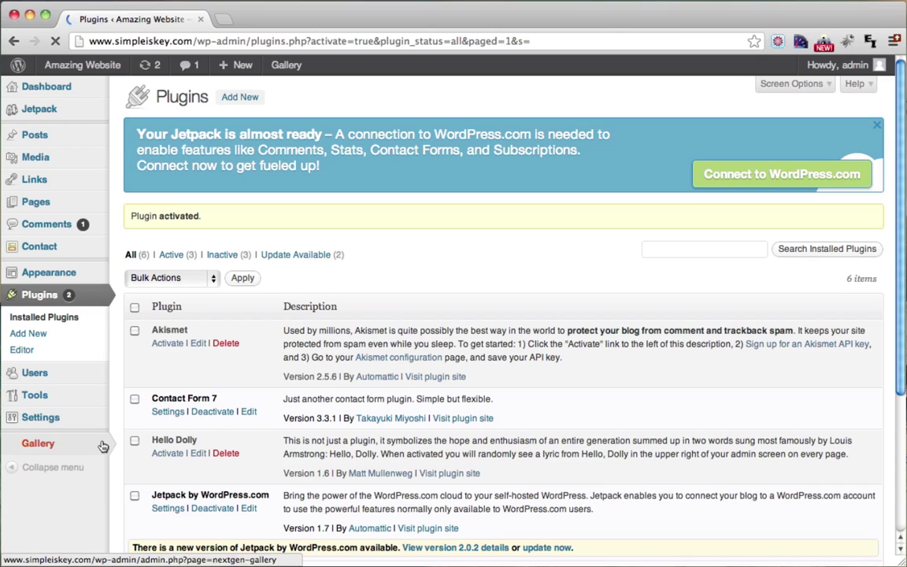
Step: Add a new NextGEN gallery named with the owner's first name in possessive form without an apostrophe, followed by "Photos"
mouse_move(59, 446)
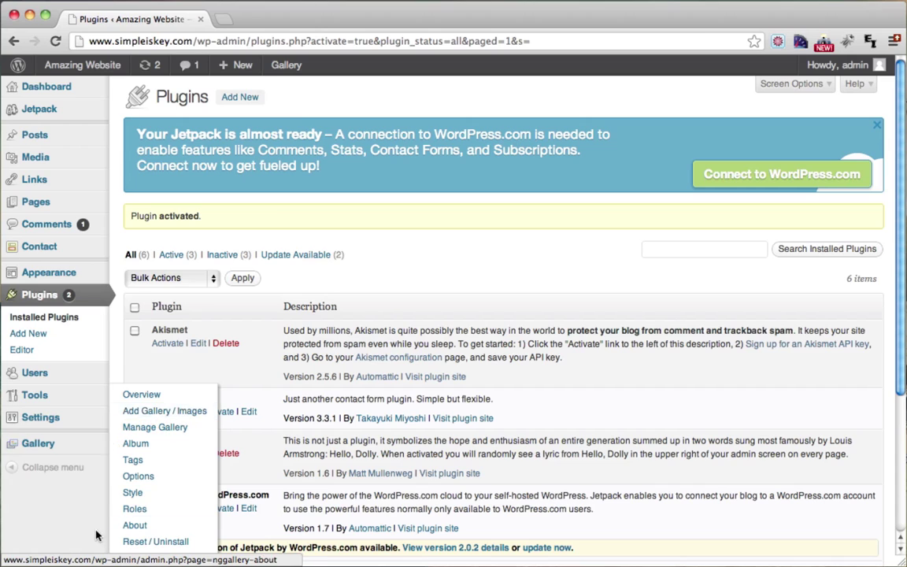
left_click(179, 415)
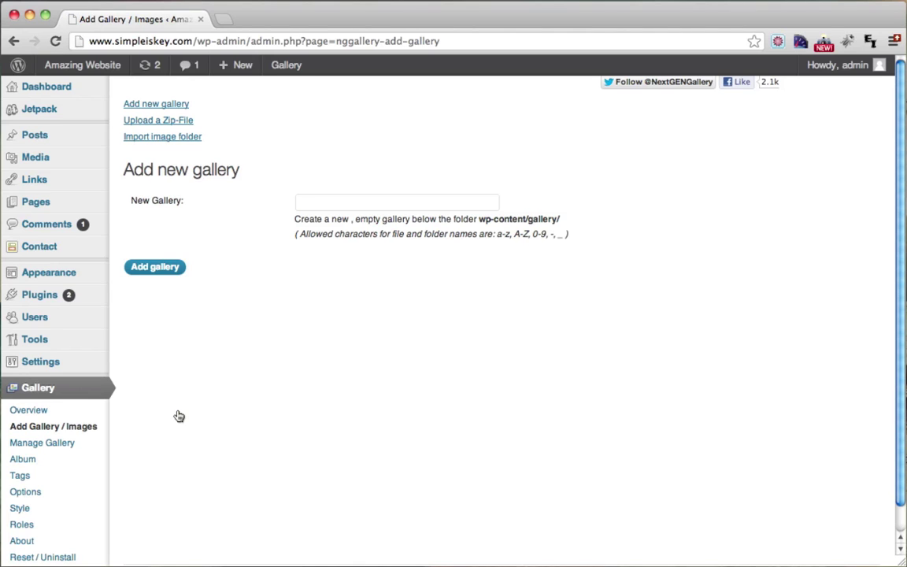
left_click_drag(128, 198, 180, 201)
left_click(178, 203)
left_click(355, 206)
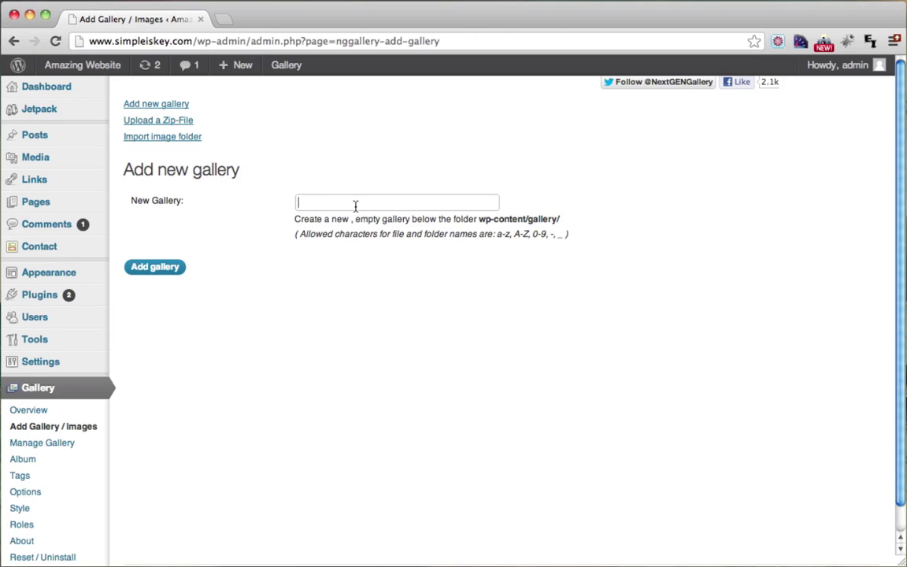
type("Tylers Photos")
left_click(157, 268)
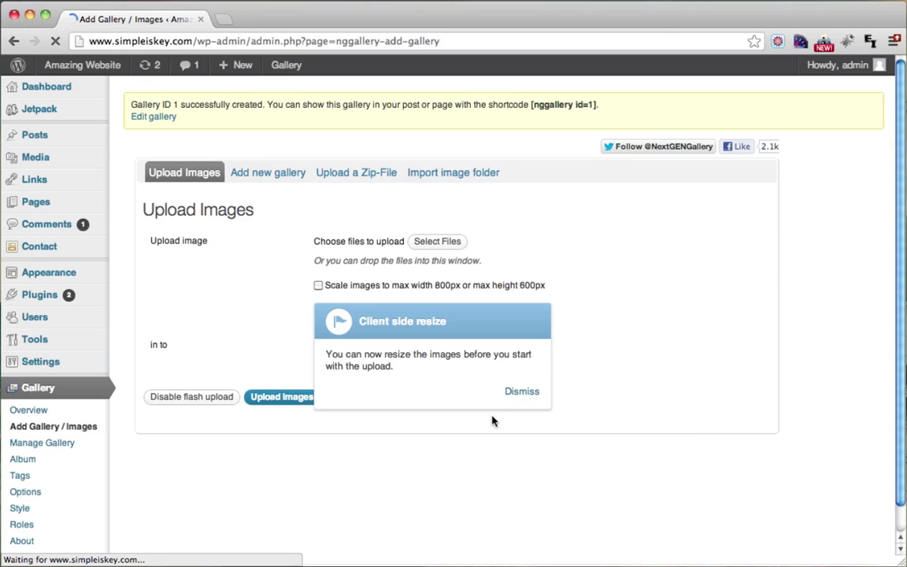
Step: Dismiss the client side resize notice and open the Desktop folder "Good Pictures" for choosing the images to upload
left_click(522, 393)
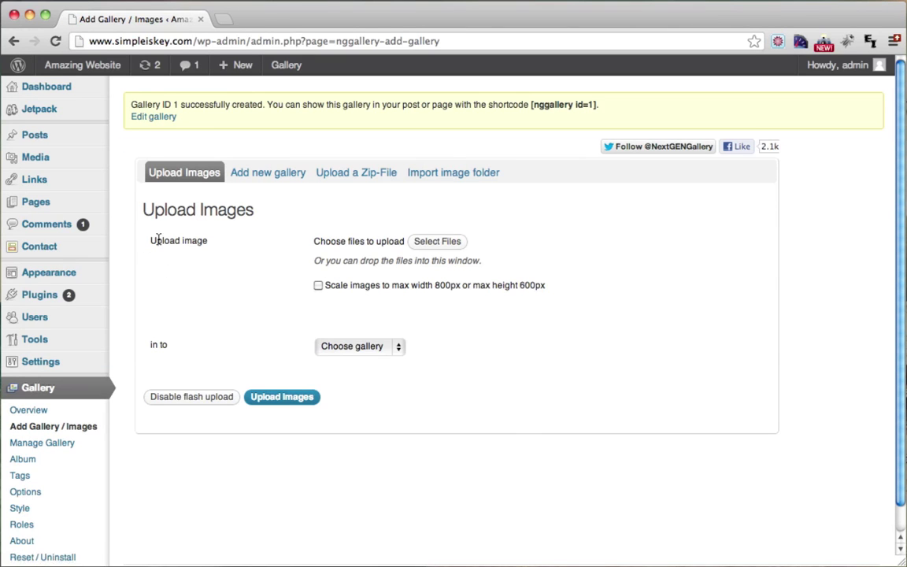
left_click_drag(151, 241, 245, 245)
left_click(268, 245)
left_click(438, 243)
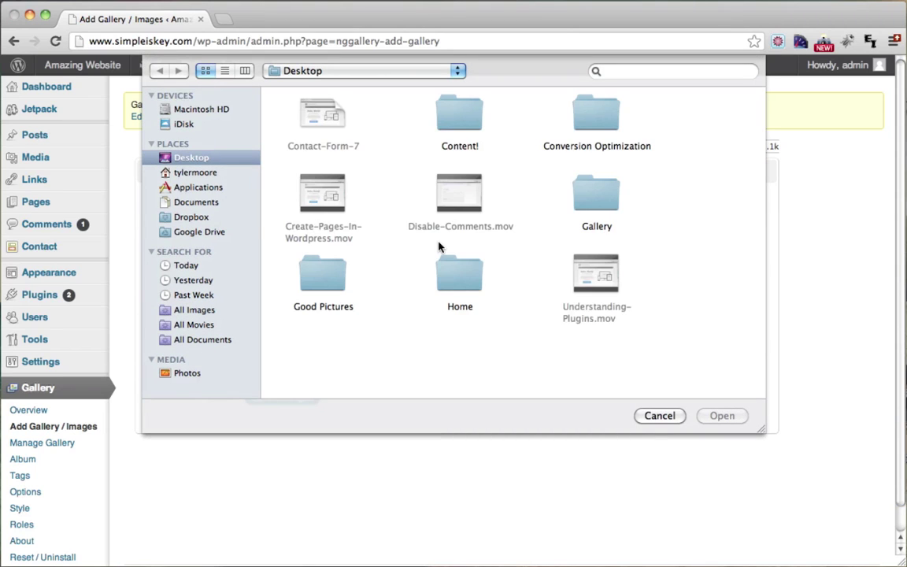
double_click(323, 279)
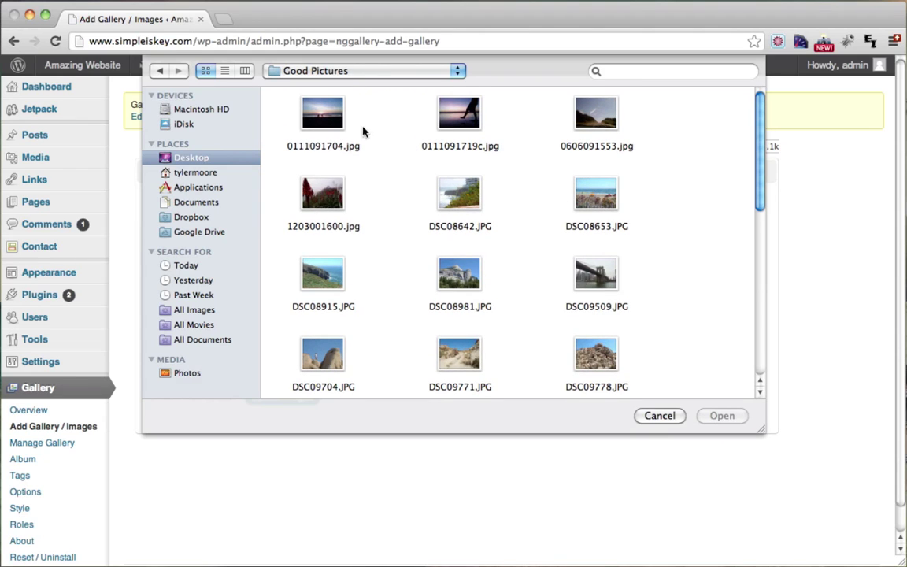
left_click(323, 118)
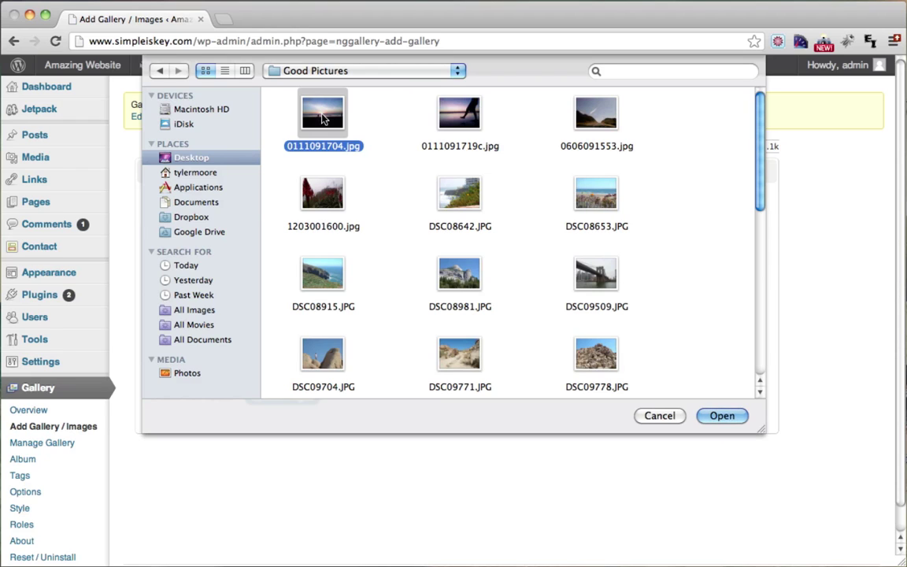
scroll(570, 187, "down", 1)
scroll(570, 187, "up", 1)
key("super+a")
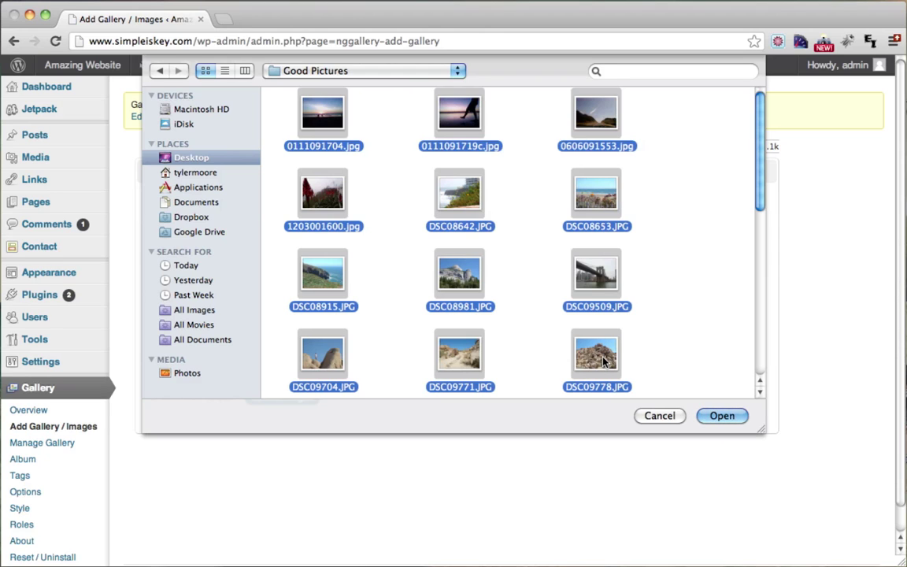
left_click(658, 268)
Step: Add the twelve images from 0111091704.jpg through DSC09778.JPG to the upload list
left_click(321, 110)
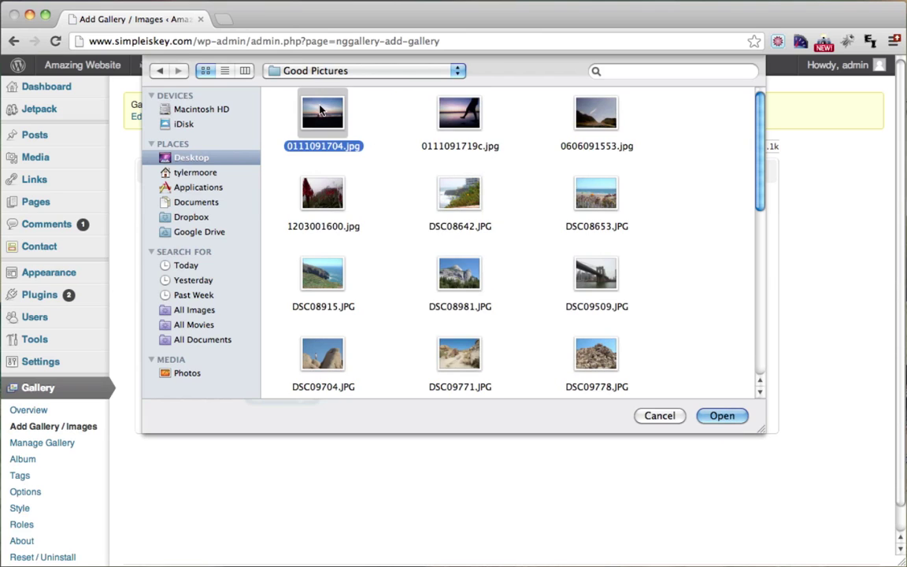
left_click(599, 361, "shift")
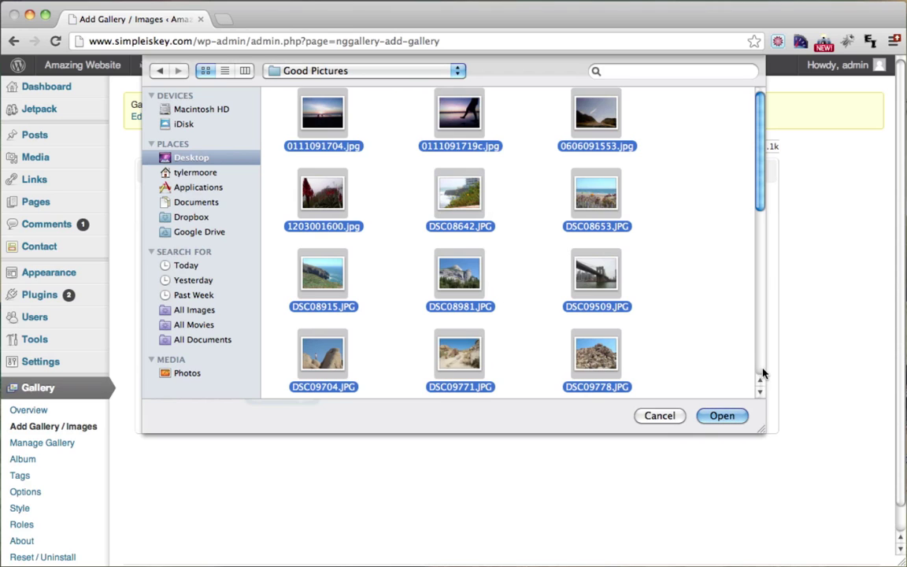
left_click(722, 416)
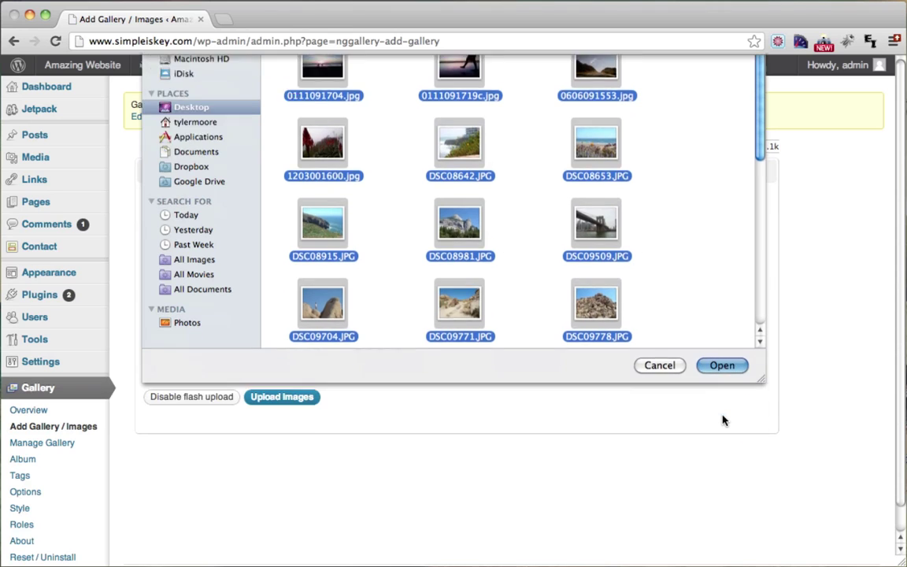
Step: Choose gallery 1 as the destination for the listed images and upload them without scaling
scroll(723, 419, "down", 2)
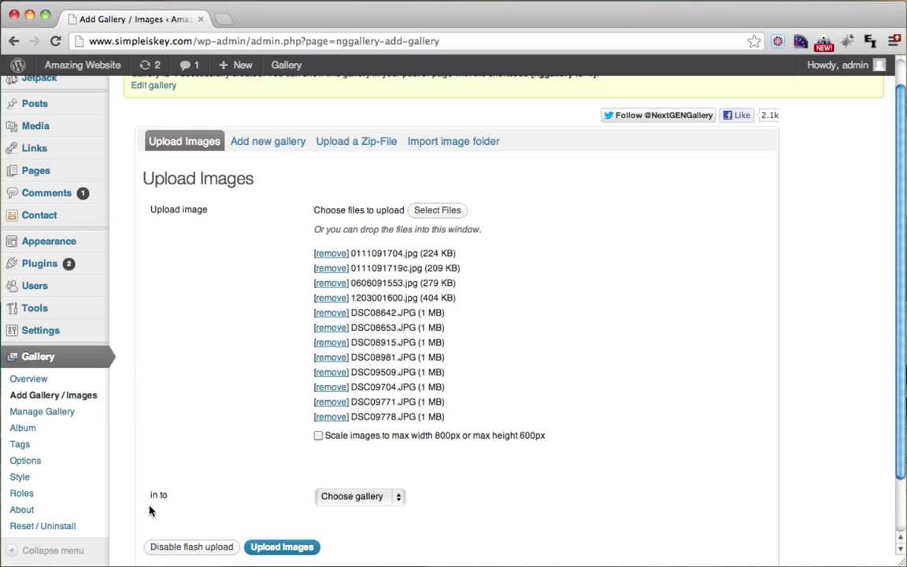
left_click(354, 498)
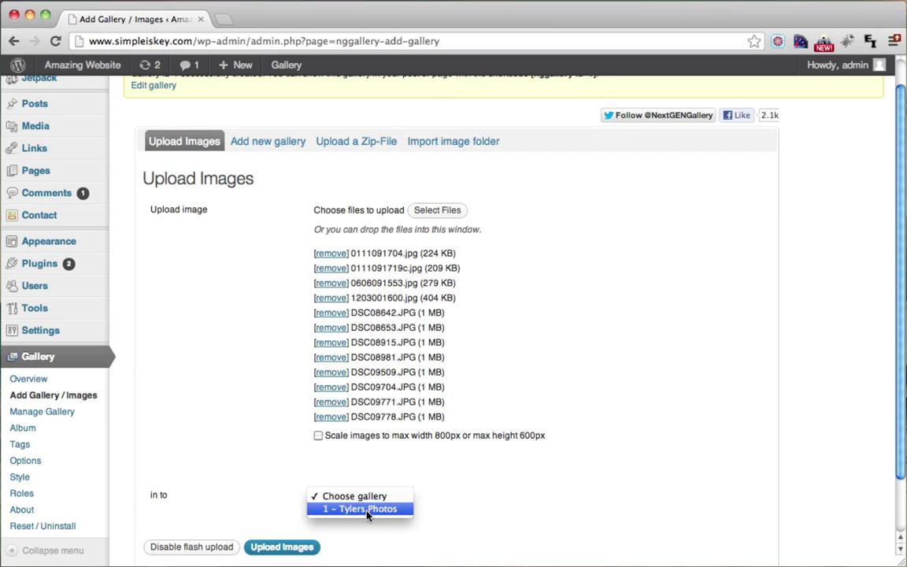
left_click(367, 512)
scroll(463, 488, "down", 2)
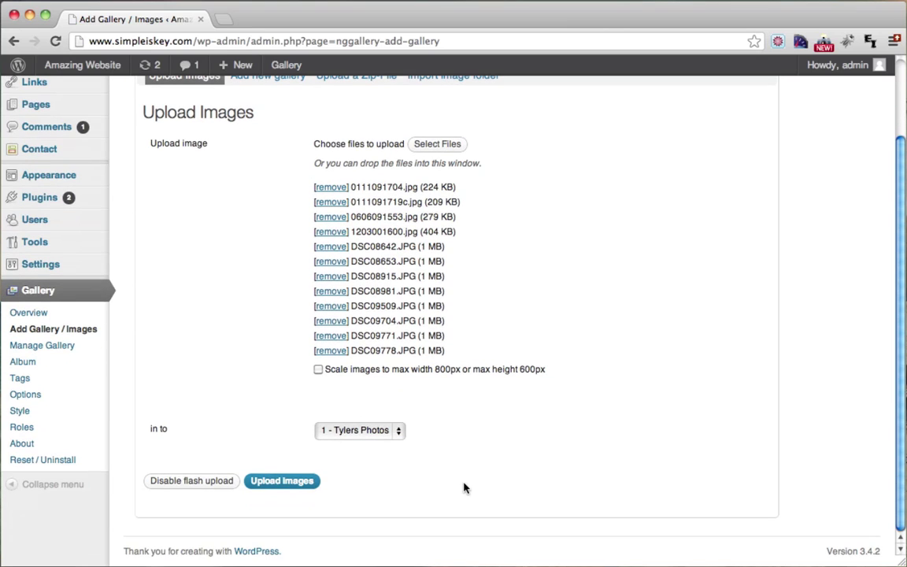
left_click(283, 482)
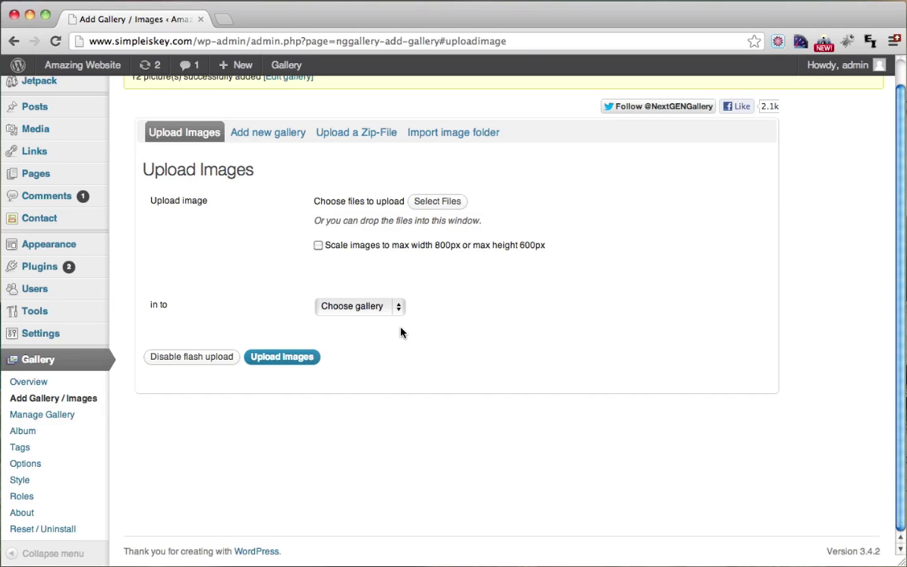
Step: Open the existing Photo Gallery page for editing
scroll(400, 332, "up", 1)
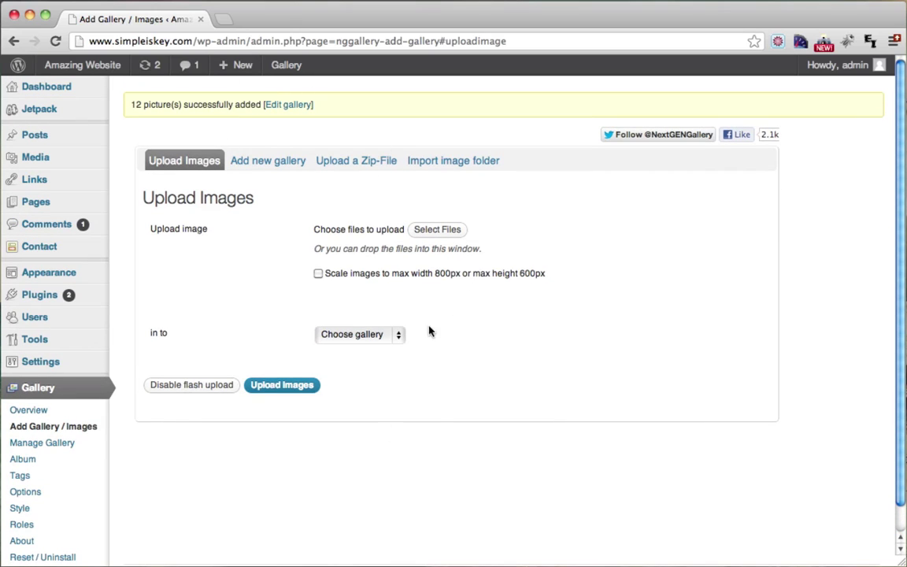
left_click(48, 207)
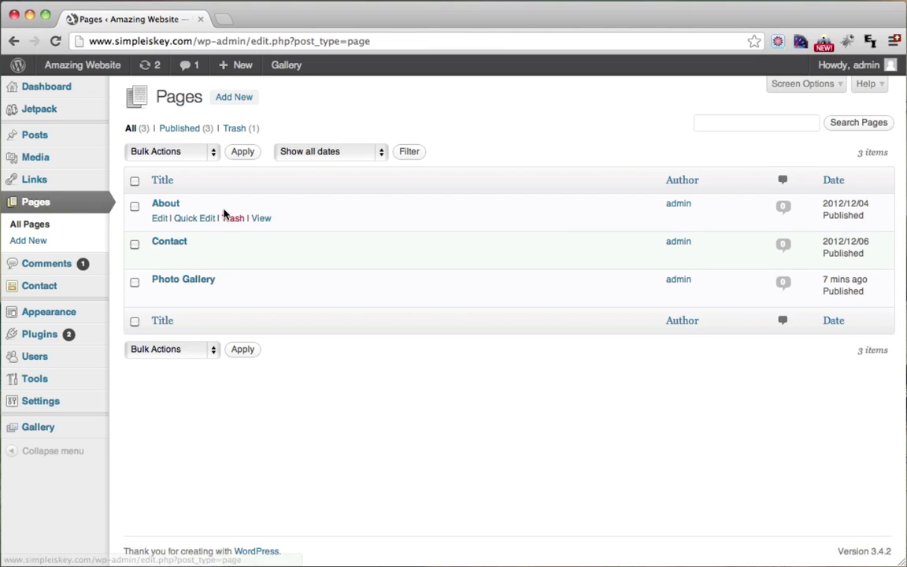
left_click(168, 281)
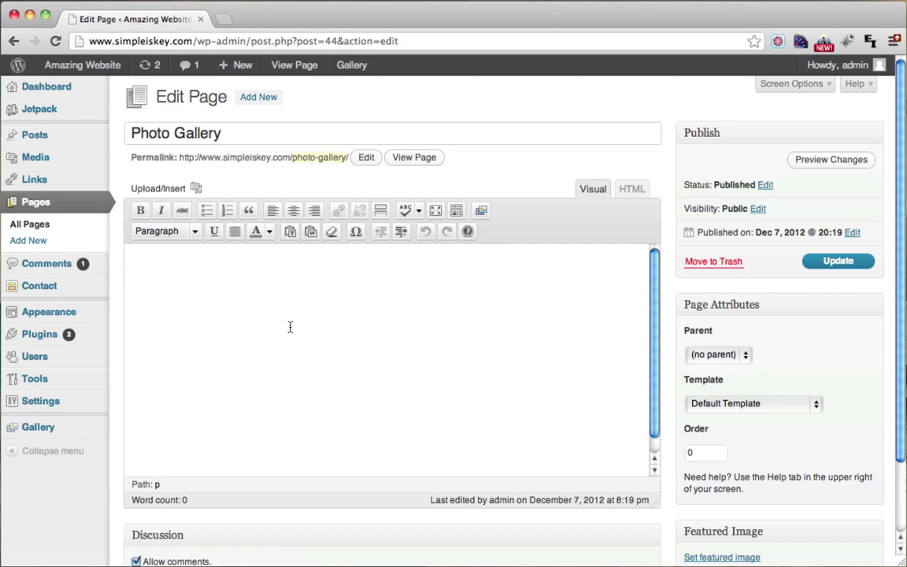
Step: Insert NextGEN gallery 1 into the page content, shown as an image list
left_click(481, 213)
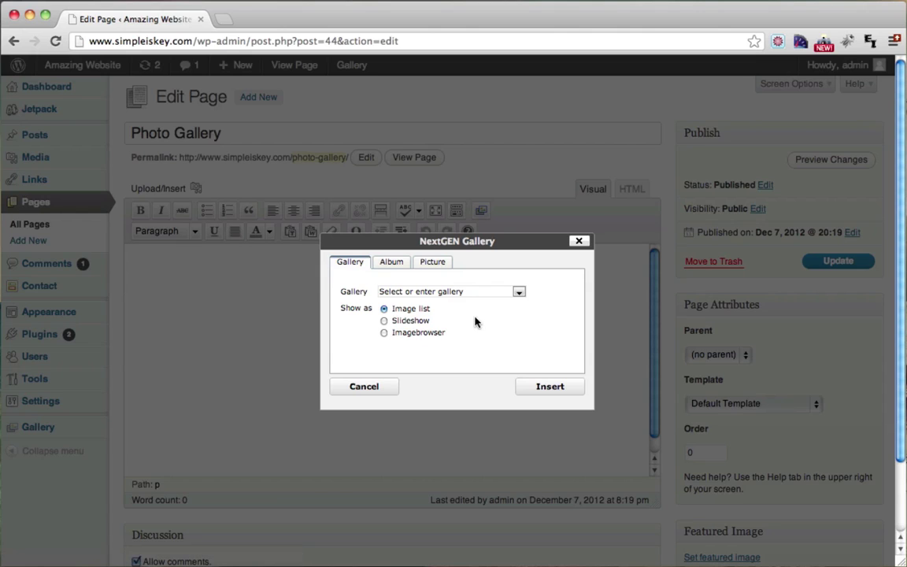
left_click(521, 293)
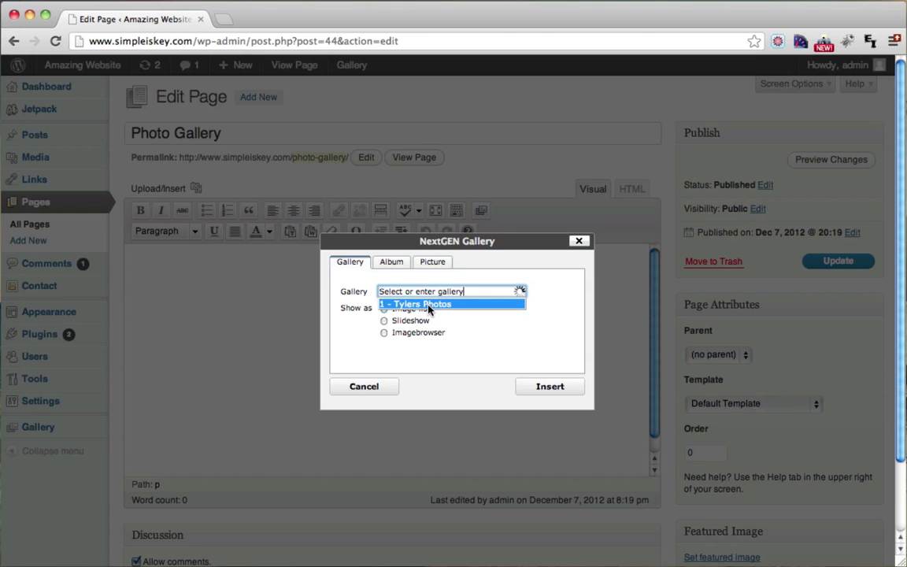
left_click(428, 305)
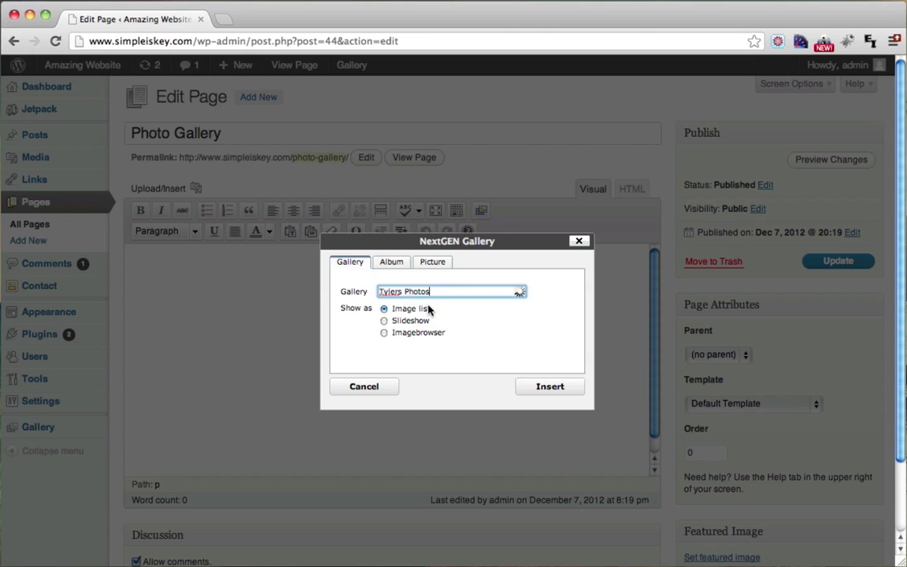
left_click(544, 388)
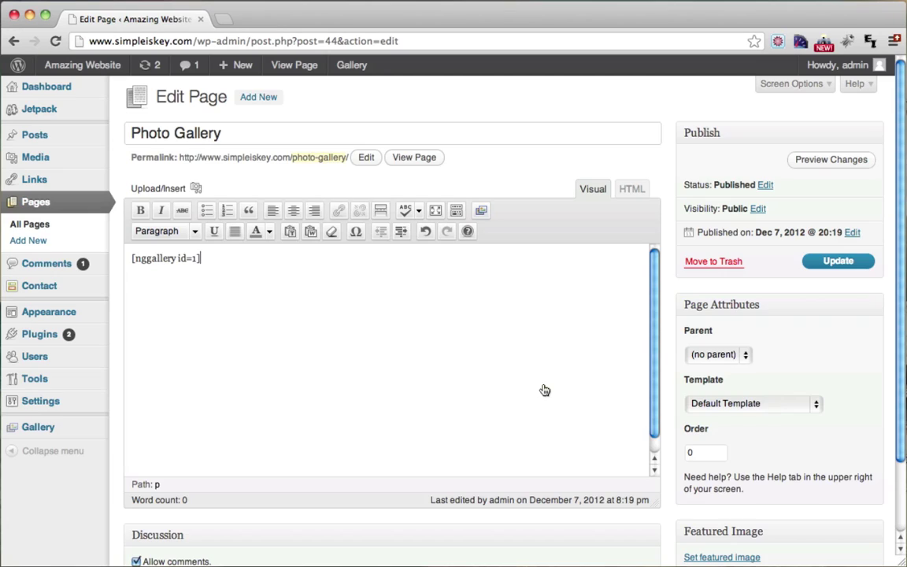
left_click_drag(220, 263, 124, 260)
left_click(251, 259)
left_click_drag(252, 259, 120, 256)
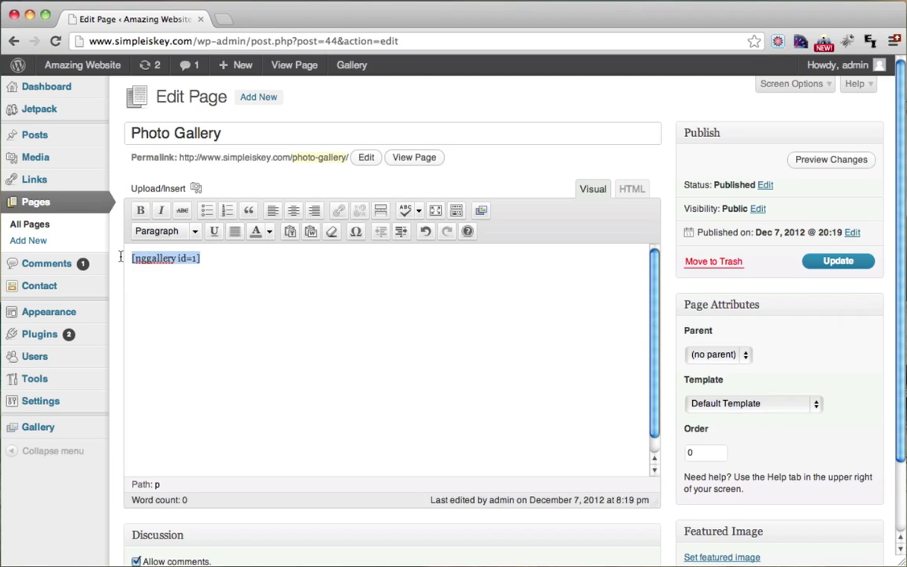
left_click(241, 262)
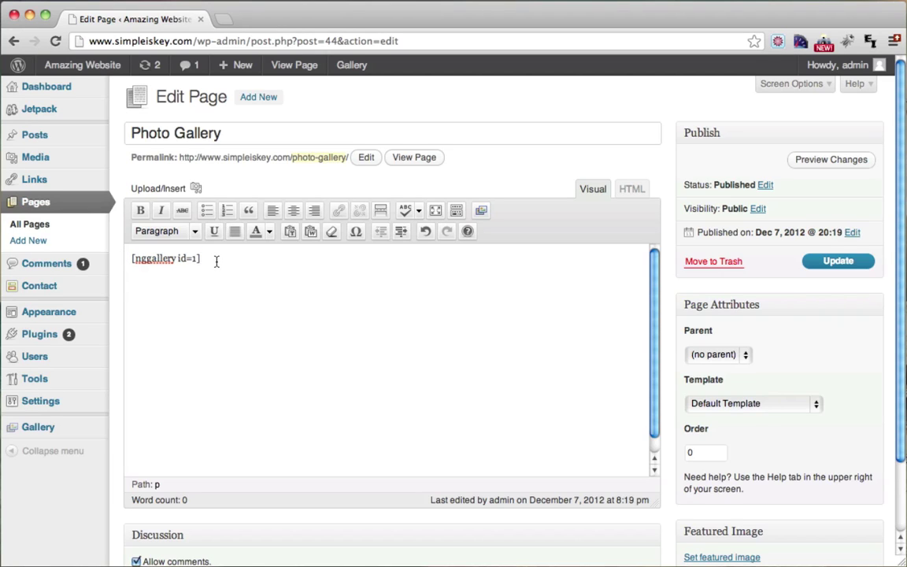
left_click_drag(216, 262, 128, 259)
left_click(205, 259)
left_click_drag(230, 261, 122, 259)
left_click(316, 289)
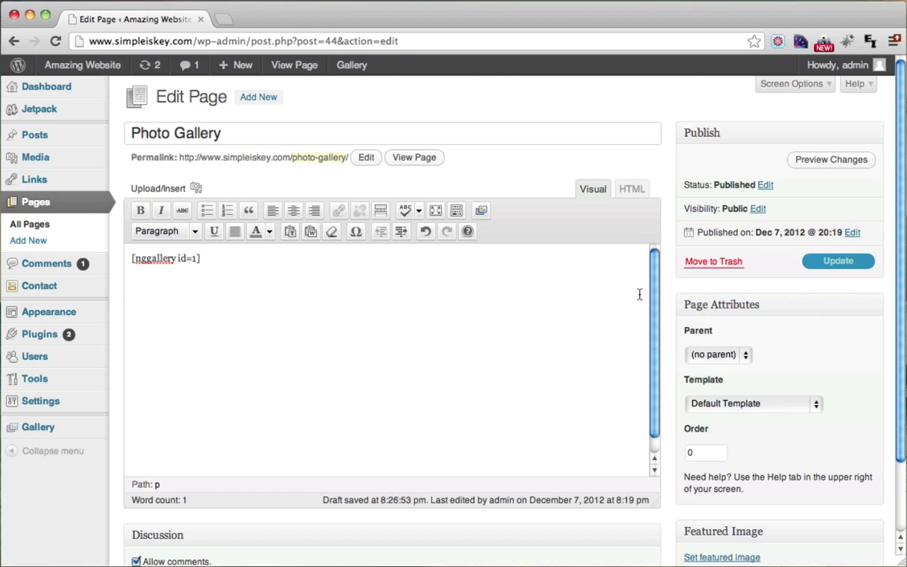
Step: Update the Photo Gallery page and view the published version with its gallery thumbnails
left_click(840, 260)
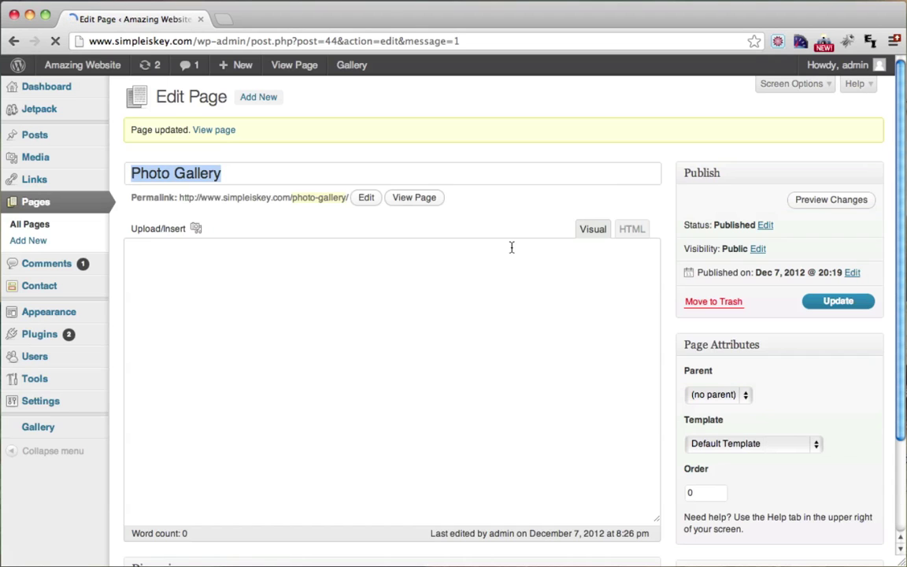
left_click(413, 197)
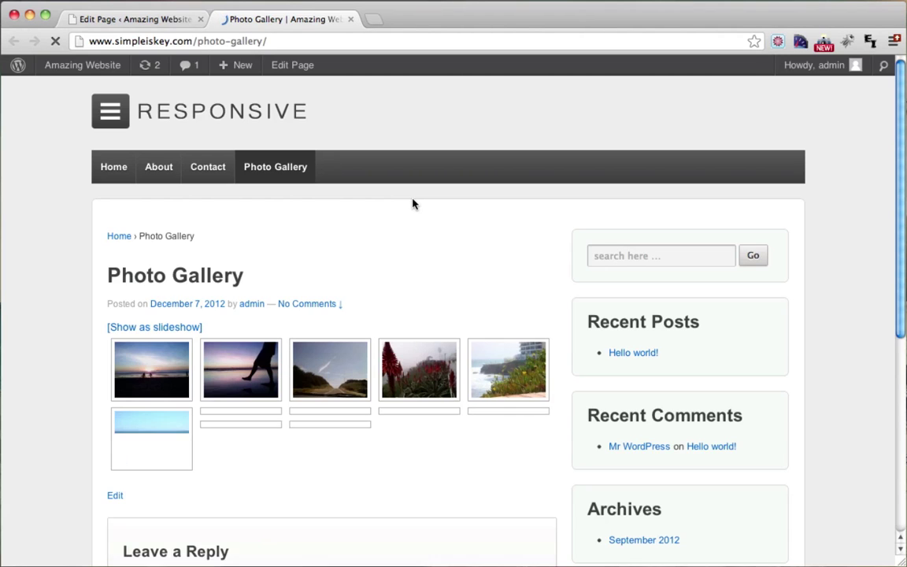
scroll(415, 202, "down", 2)
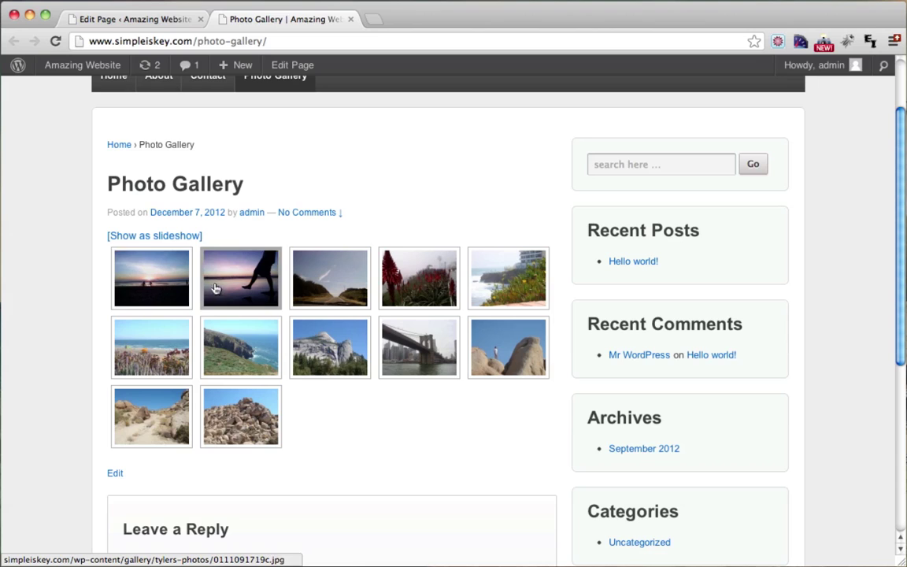
Step: Open the gallery's first image enlarged and step forward through the images that follow it
left_click(151, 288)
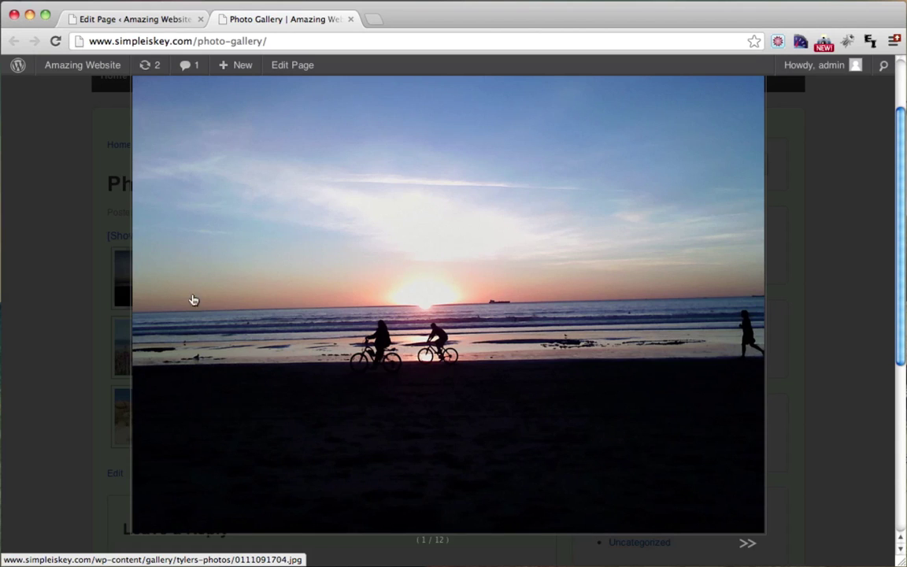
left_click(746, 546)
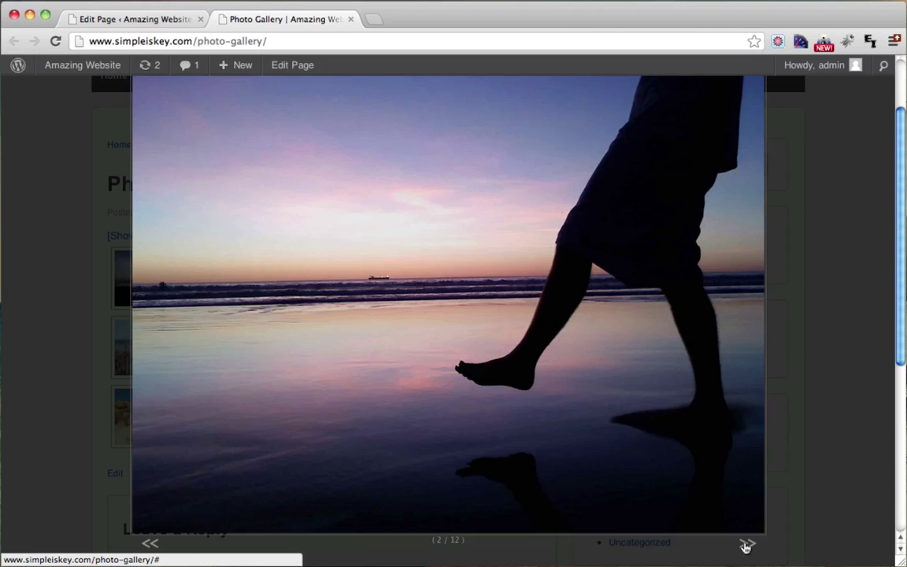
key("Escape")
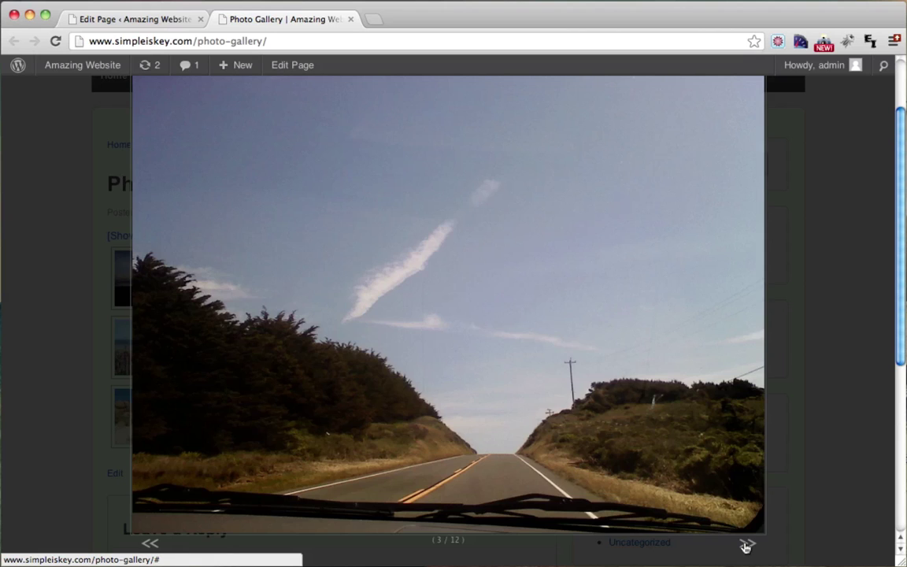
left_click(745, 546)
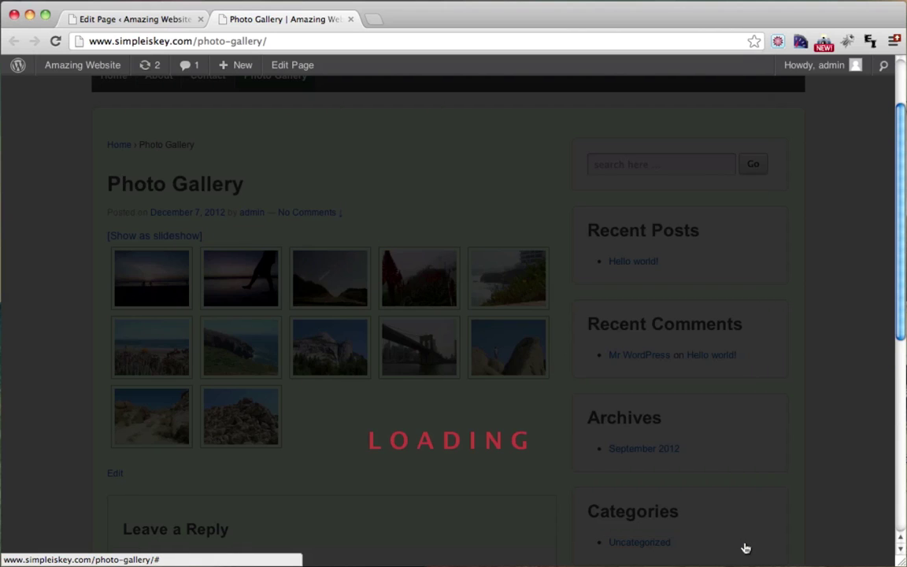
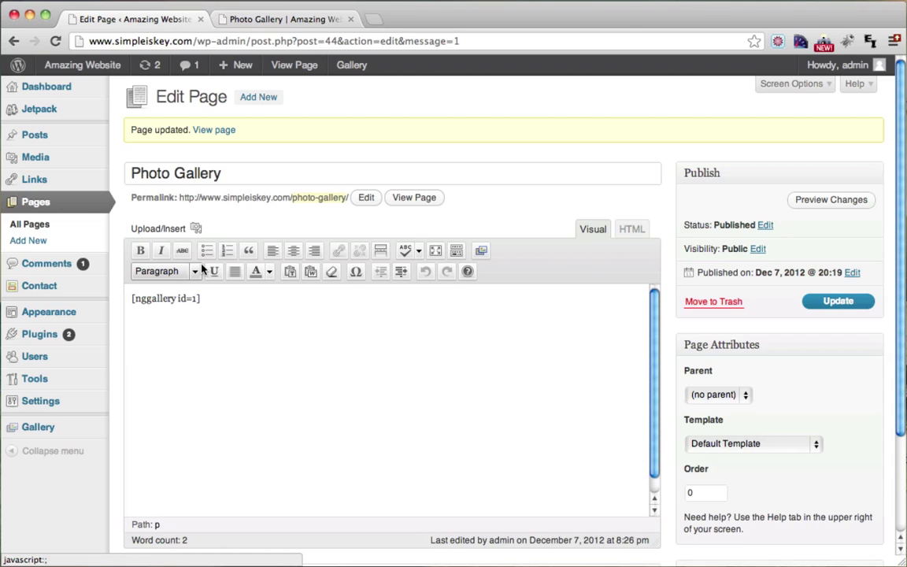
Step: Open gallery 1 in NextGEN's gallery management, down to its list of images
mouse_move(49, 433)
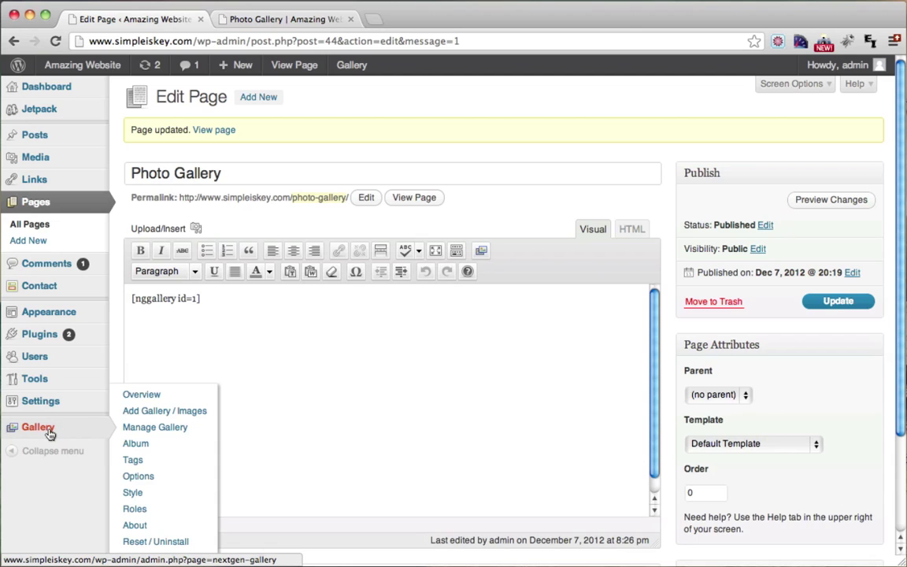
left_click(175, 432)
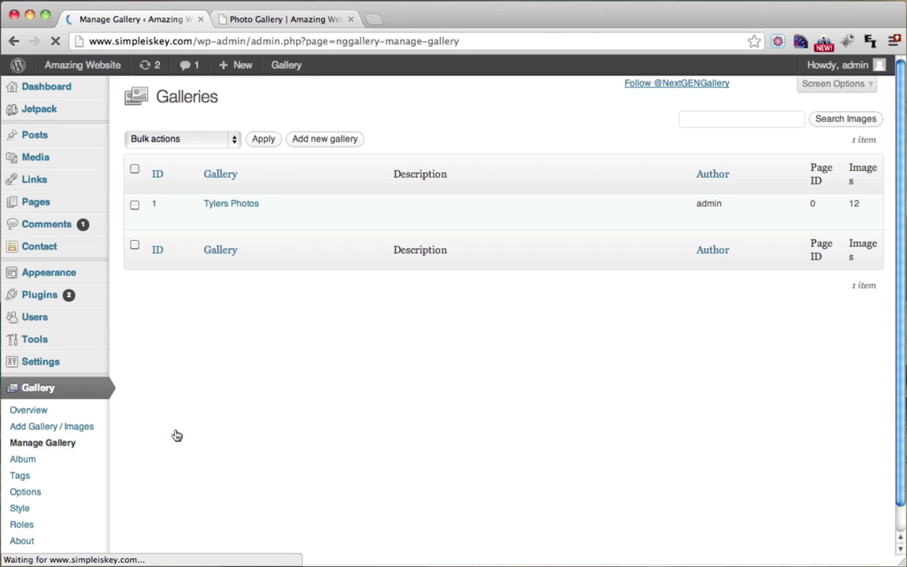
left_click(226, 206)
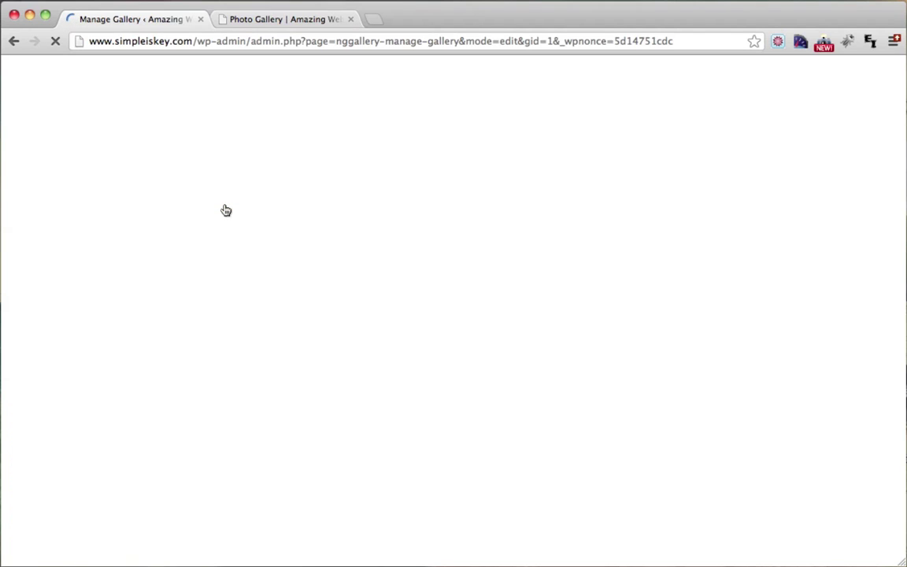
scroll(225, 209, "down", 5)
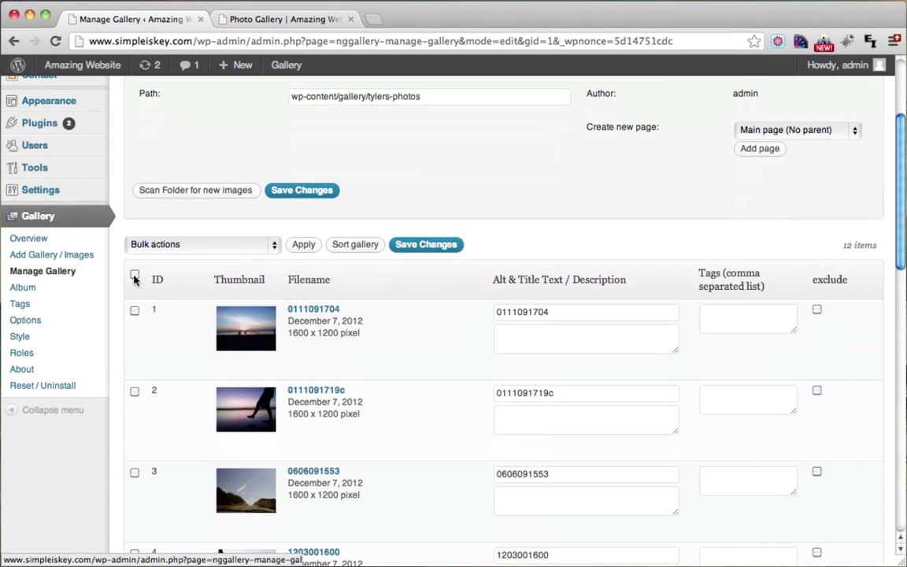
Step: Select all images in the gallery and bulk resize them to 800 x 600 pixels
left_click(135, 277)
scroll(210, 263, "down", 18)
scroll(234, 297, "up", 20)
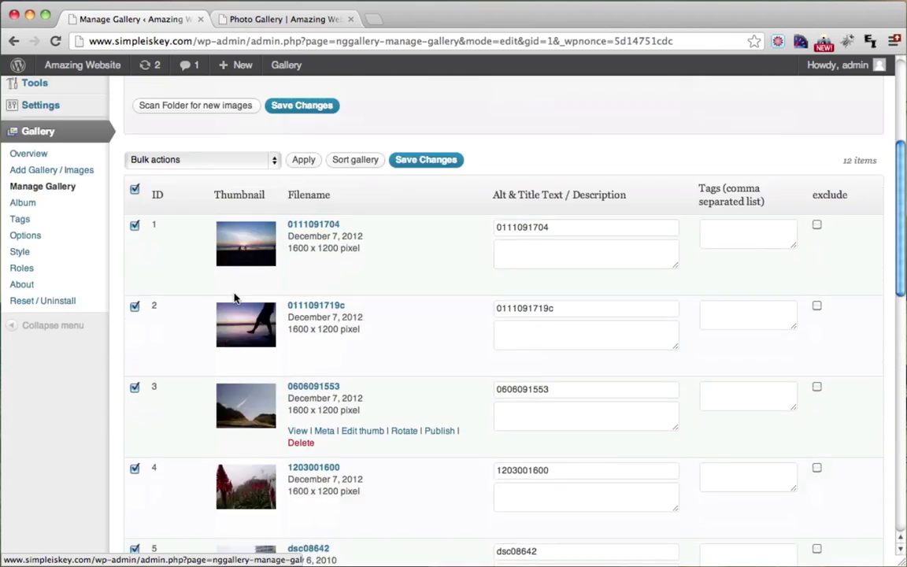
left_click(242, 418)
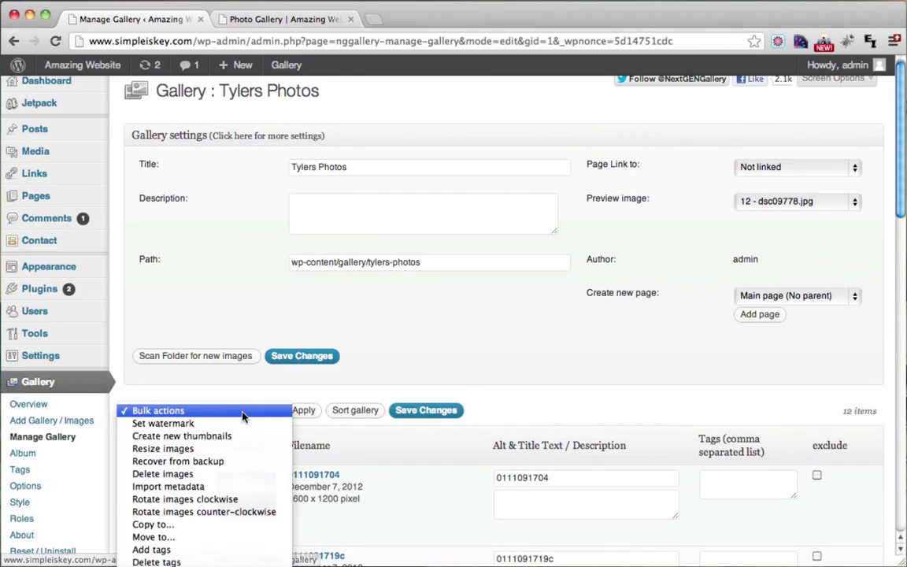
left_click(181, 449)
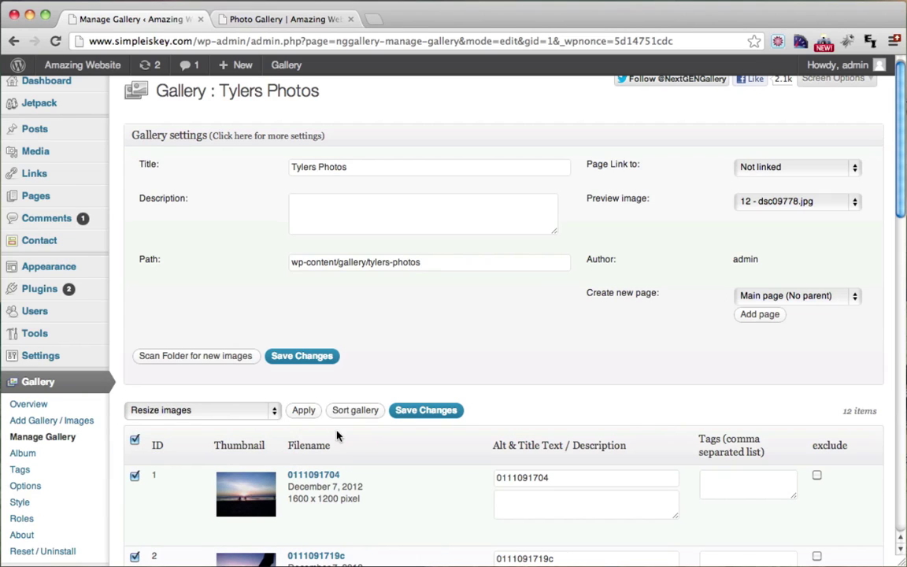
left_click(302, 412)
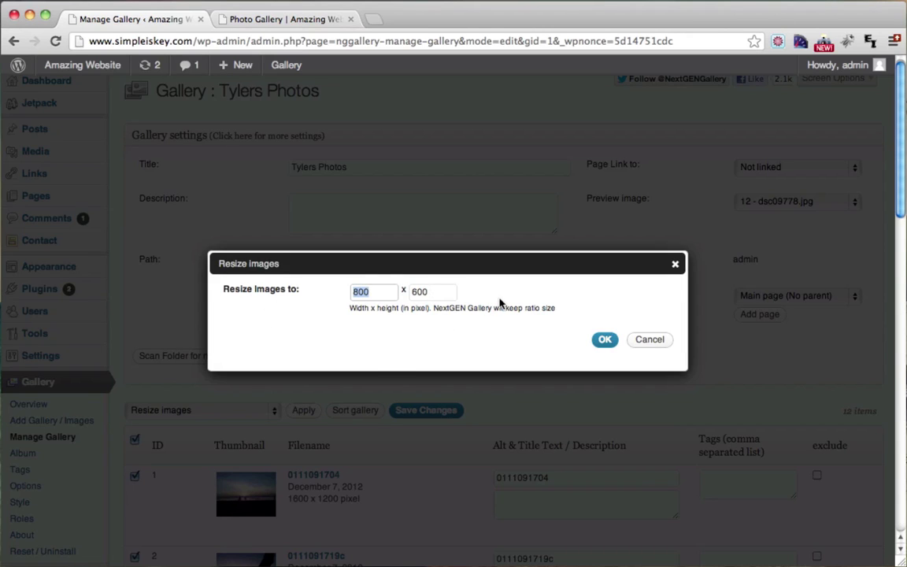
left_click(605, 340)
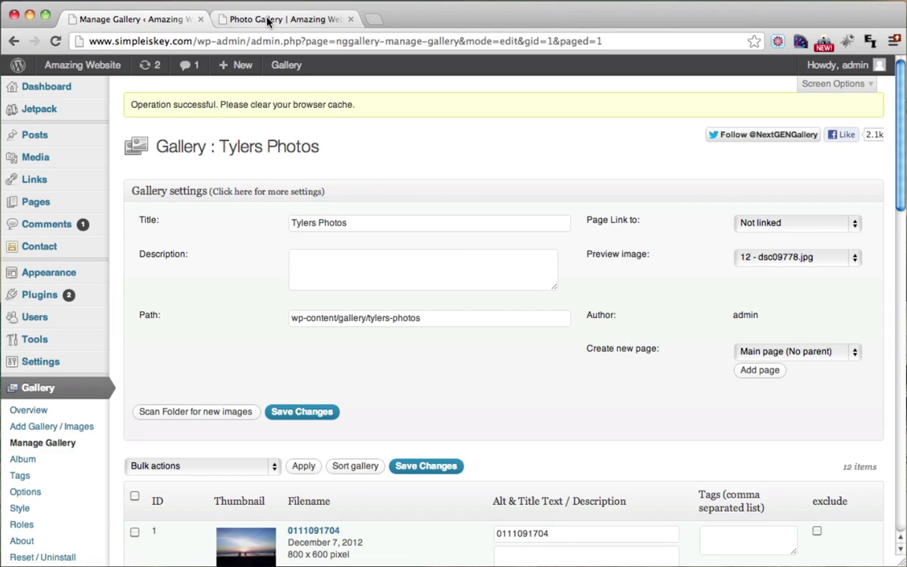
Step: Return to the published Photo Gallery page and reload it to check the gallery
left_click(268, 22)
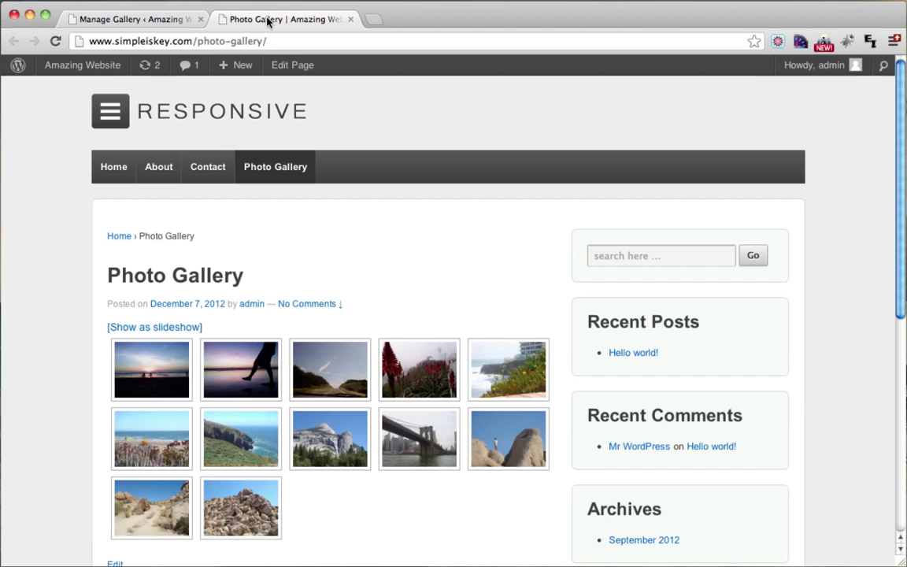
left_click(56, 42)
scroll(44, 266, "down", 2)
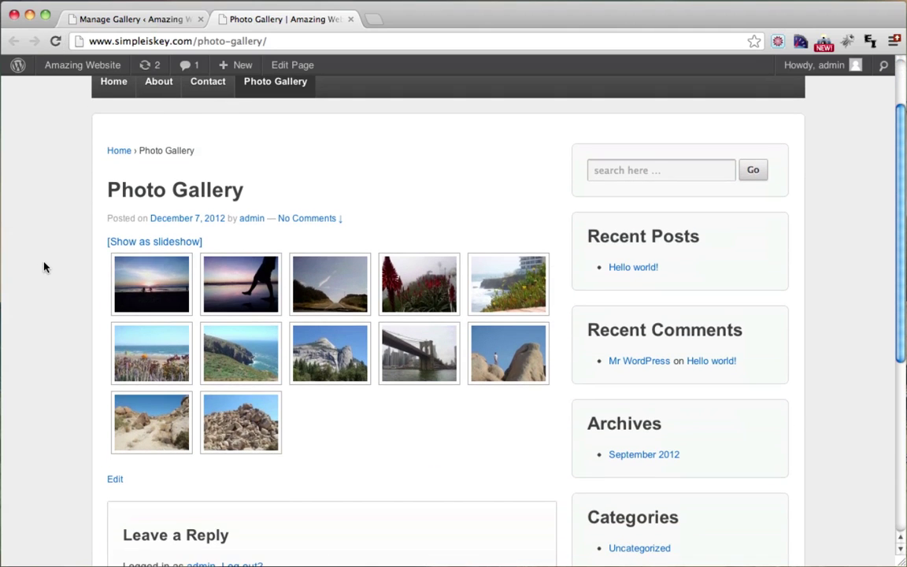
Step: View the first image enlarged, step forward to the seventh, and close the enlarged view
left_click(154, 290)
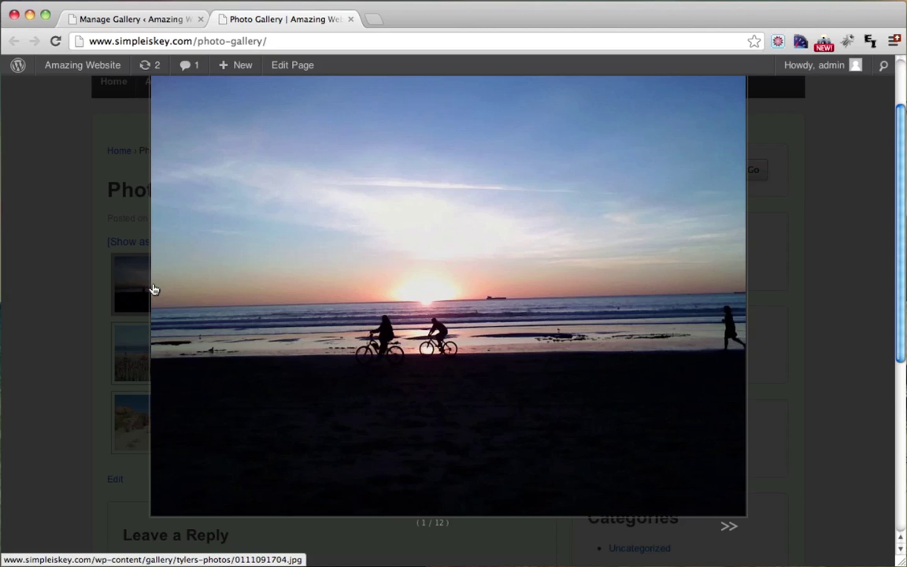
left_click(727, 528)
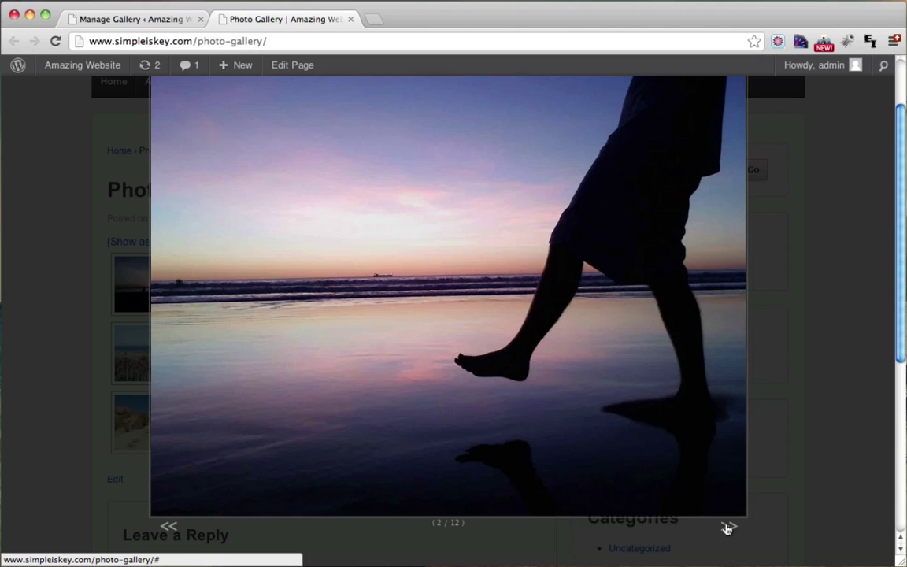
left_click(726, 528)
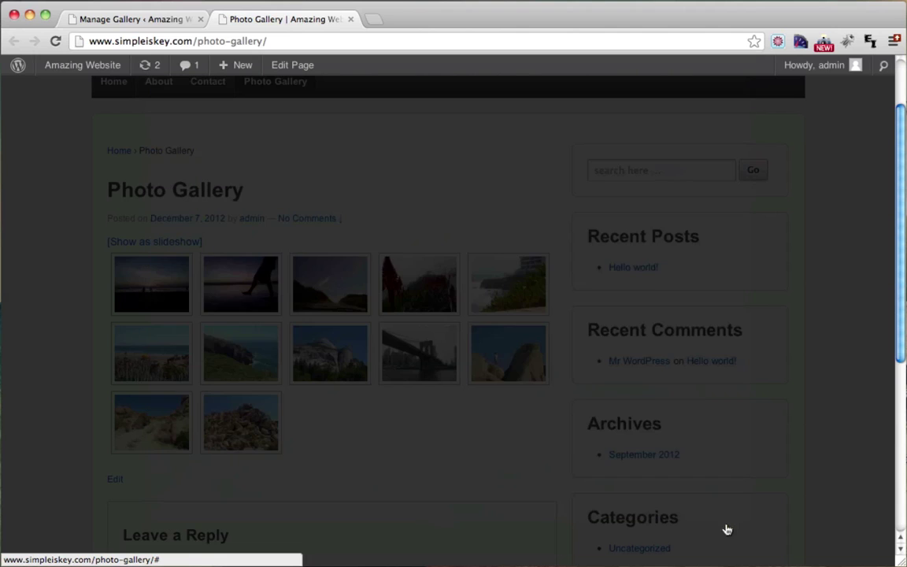
left_click(727, 528)
left_click(726, 528)
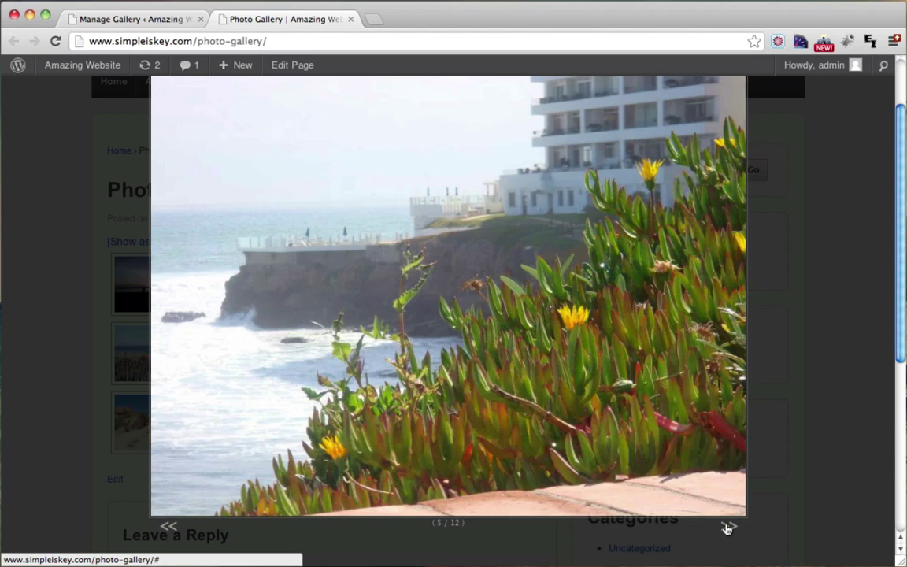
left_click(726, 529)
left_click(727, 528)
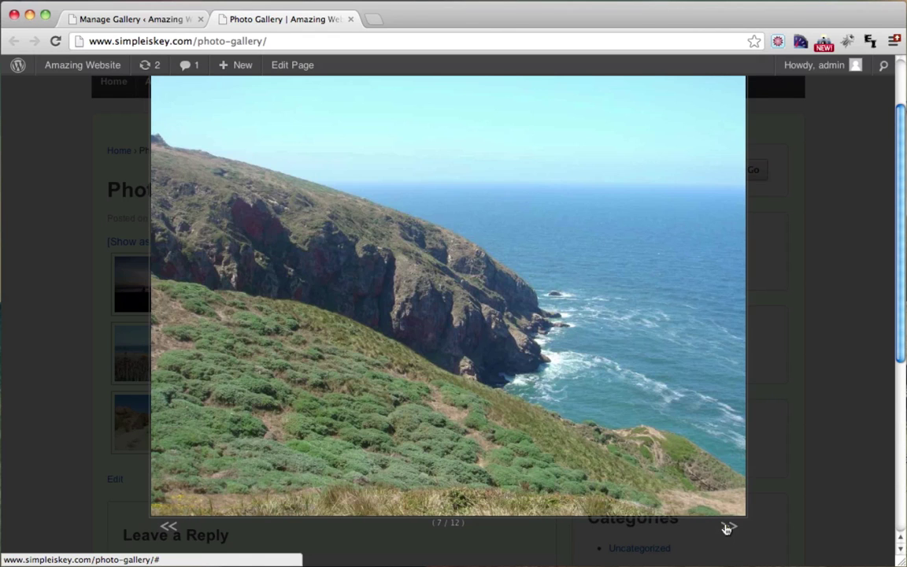
left_click(459, 335)
scroll(460, 334, "up", 3)
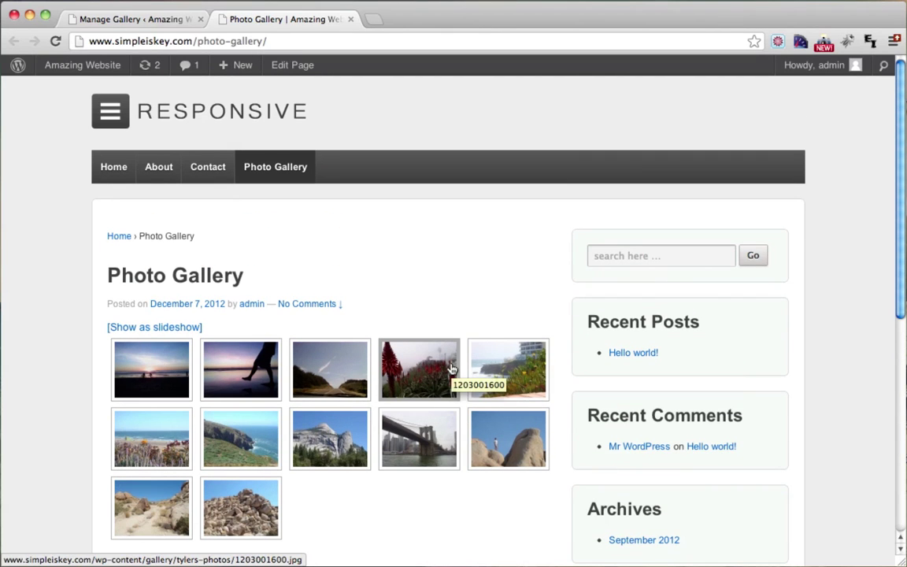
Step: Open the Photo Gallery page for editing, set its template to Full Width Page (no sidebar), and update the page
left_click(292, 71)
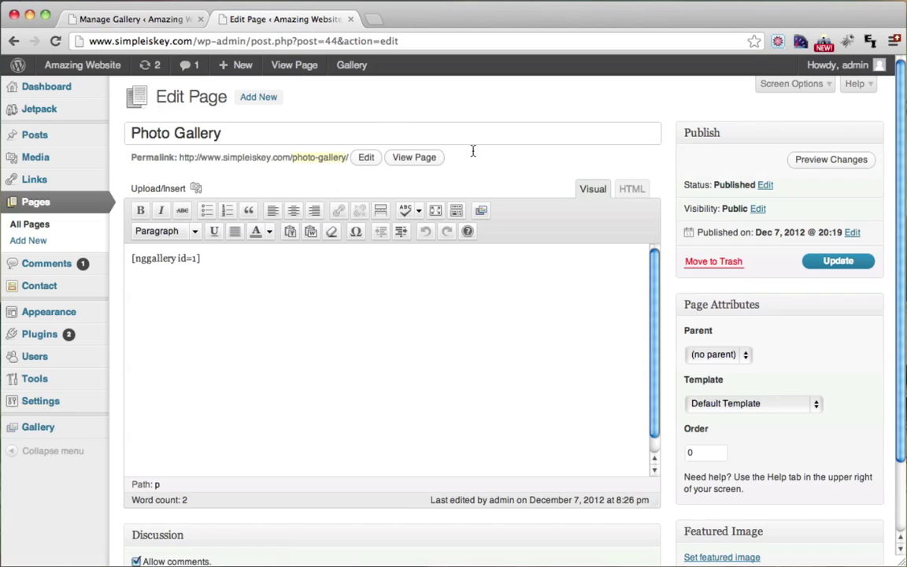
left_click(749, 404)
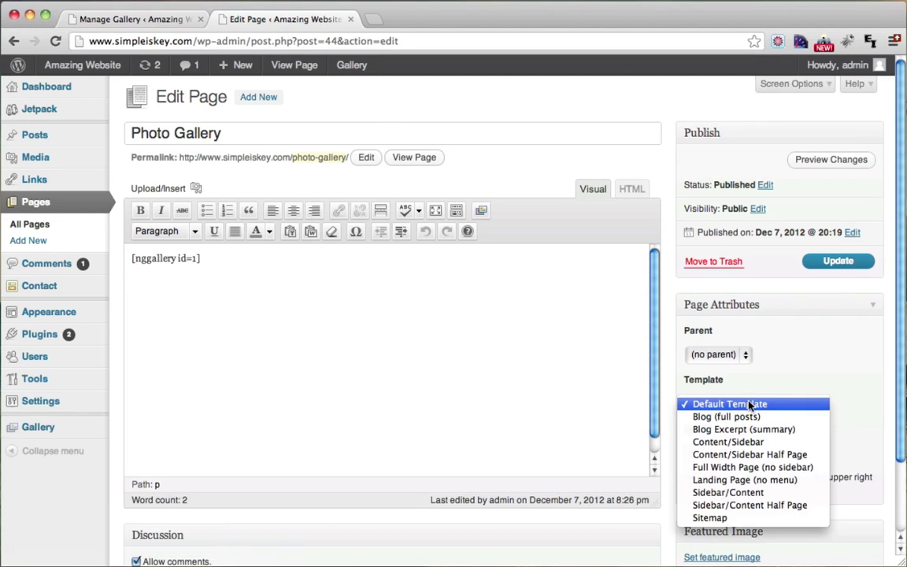
left_click(740, 471)
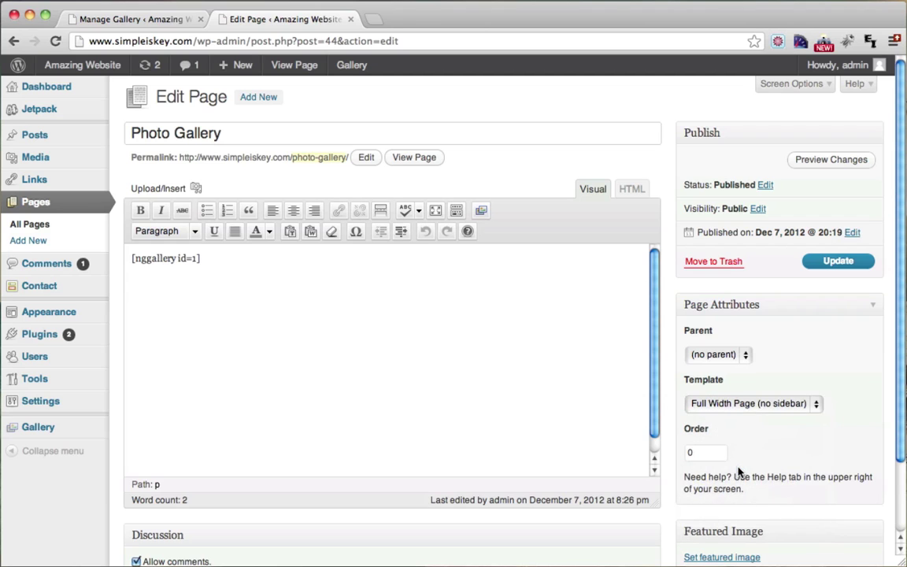
left_click(831, 271)
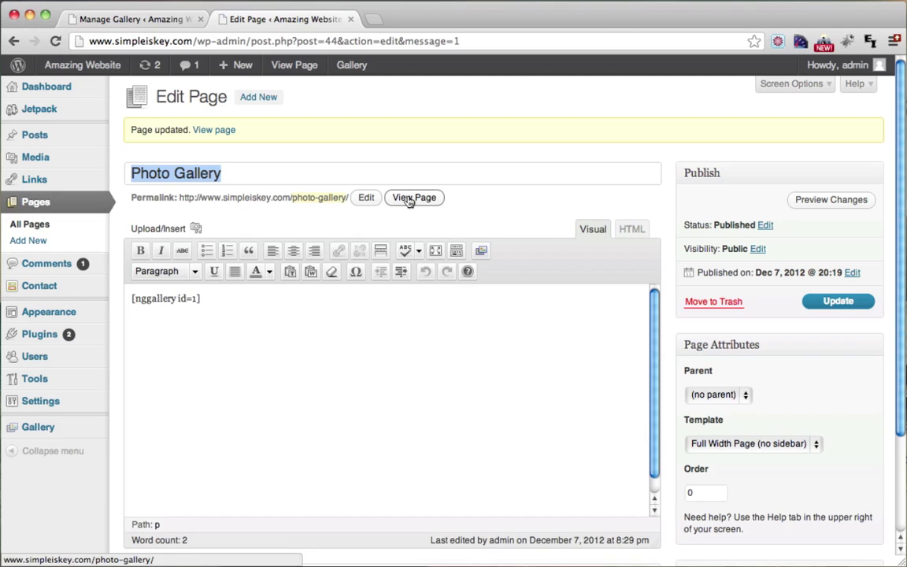
Step: View the published Photo Gallery page and look over the gallery in the full-width layout
left_click(408, 198)
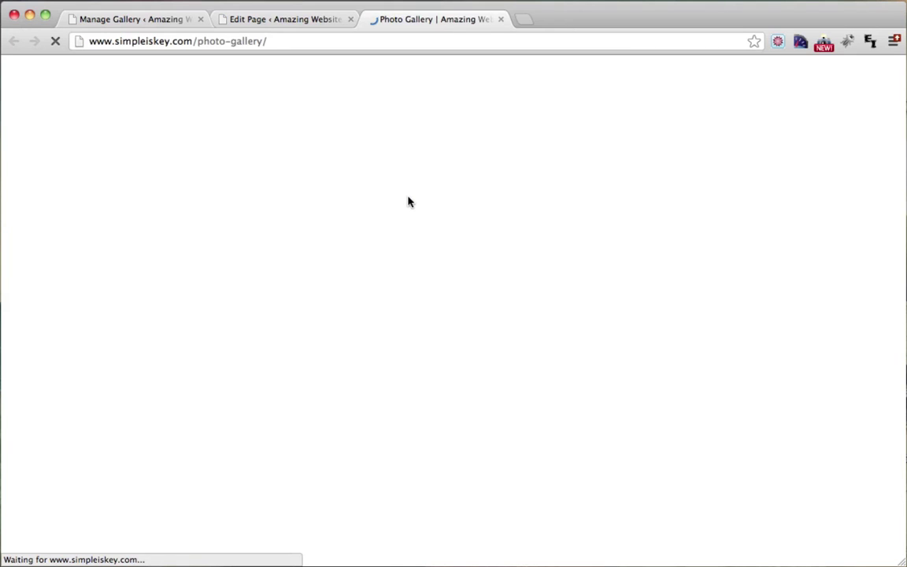
scroll(409, 201, "down", 1)
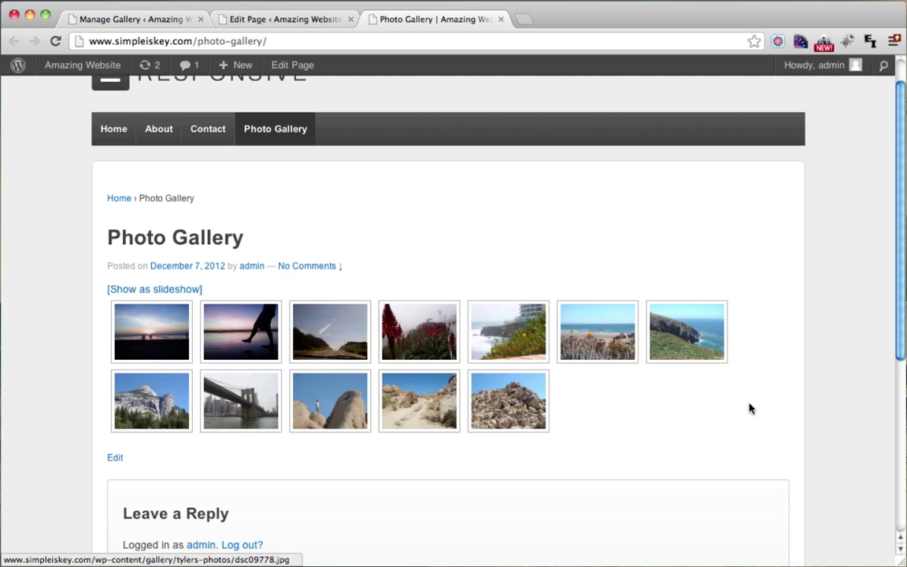
scroll(749, 409, "down", 2)
scroll(740, 409, "up", 3)
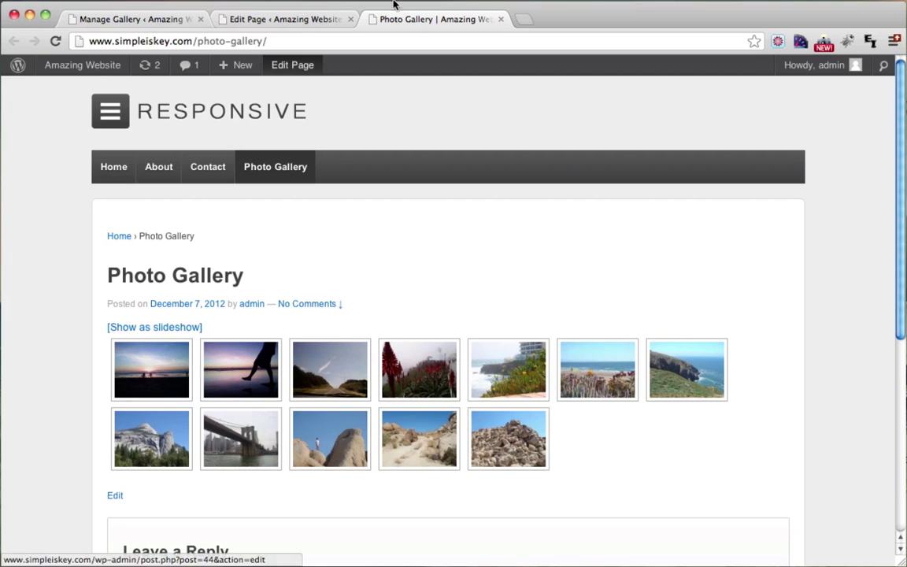
Step: Return to NextGEN's gallery management and open gallery 1
left_click(134, 20)
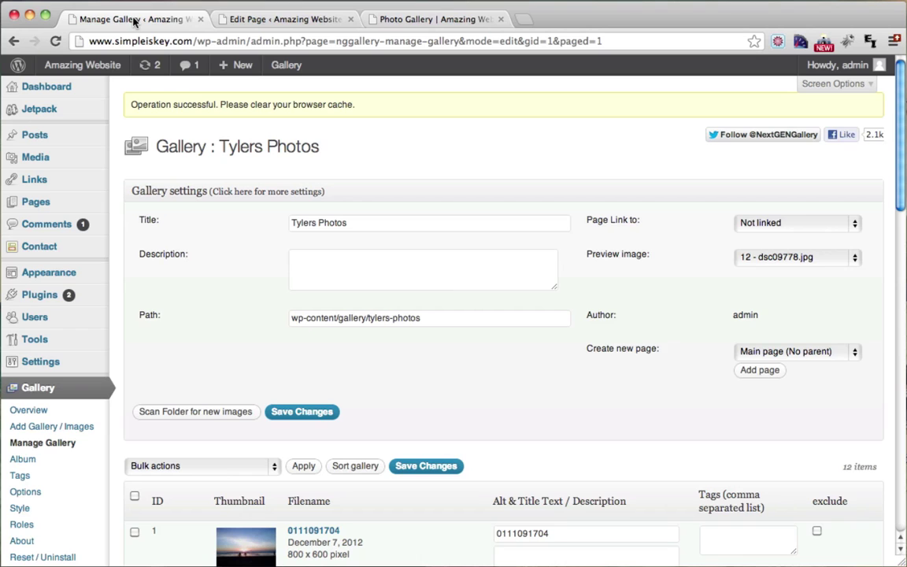
left_click(40, 389)
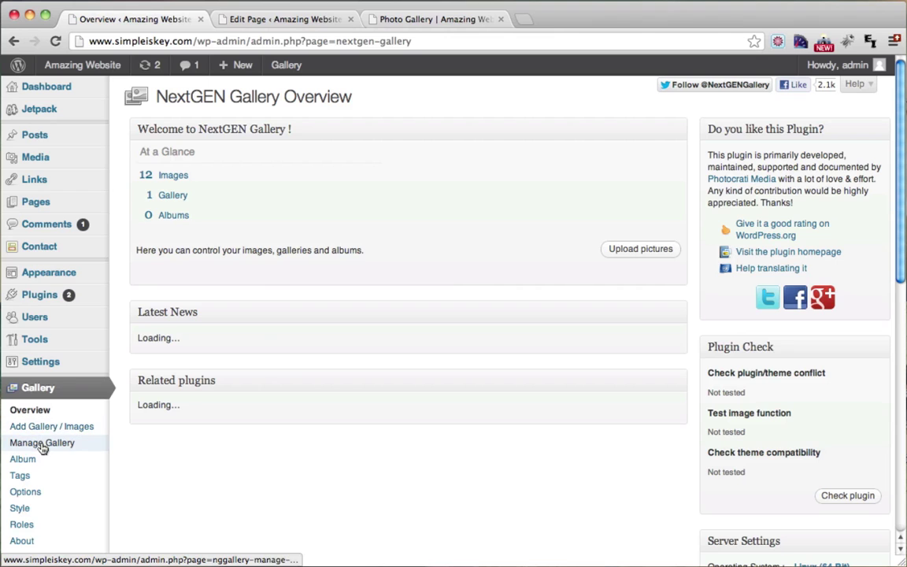
left_click(42, 445)
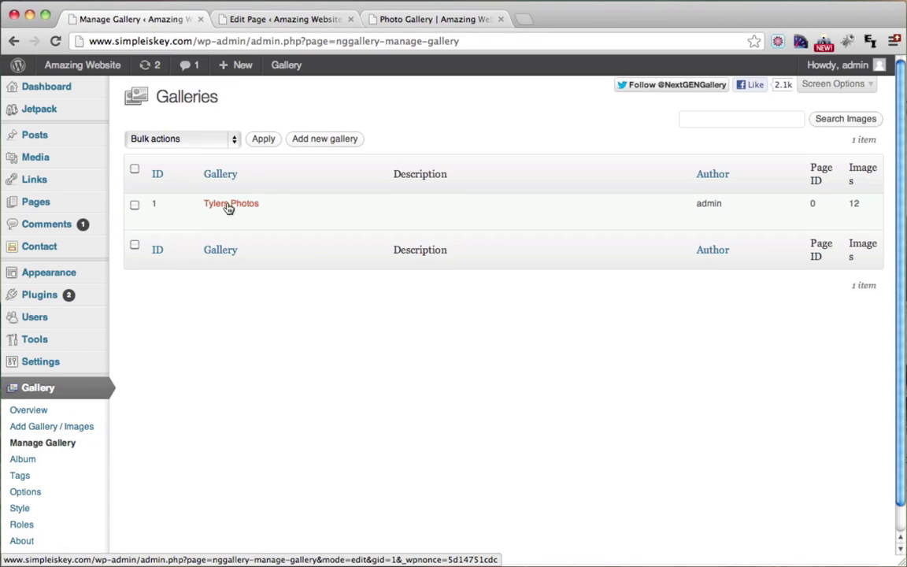
left_click(227, 206)
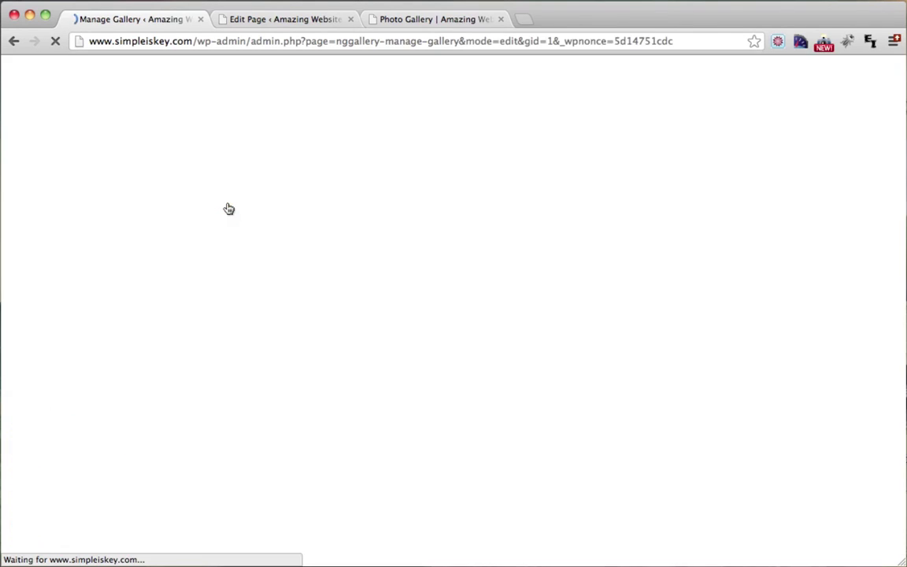
Step: Select all images in the gallery and bulk create new thumbnails at 175 x 125 pixels, keeping the fixed dimension option on
scroll(228, 208, "down", 2)
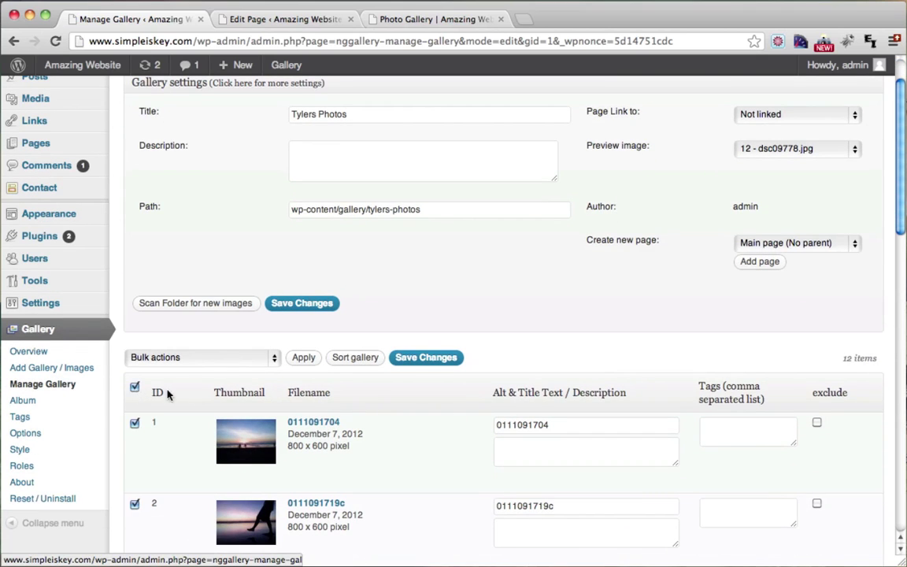
scroll(202, 394, "down", 5)
scroll(203, 395, "up", 4)
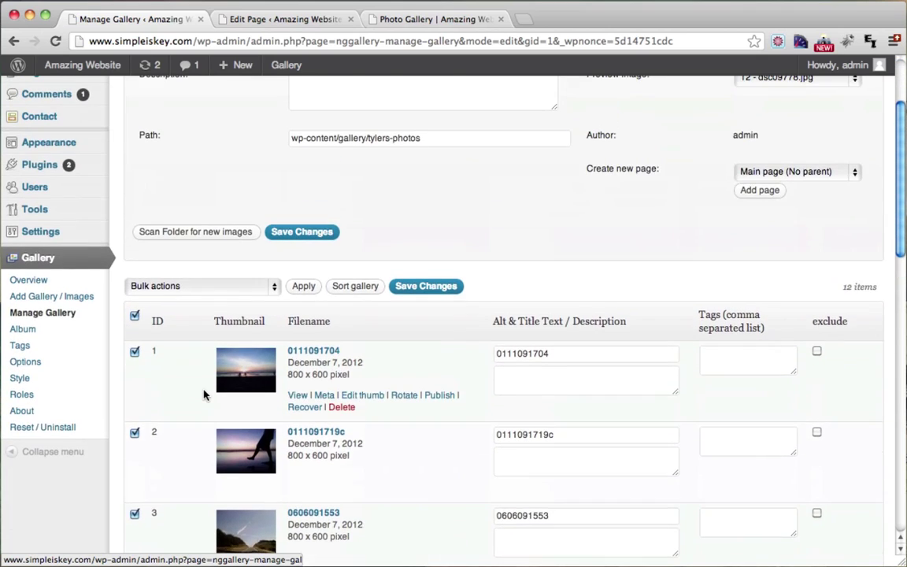
left_click(266, 286)
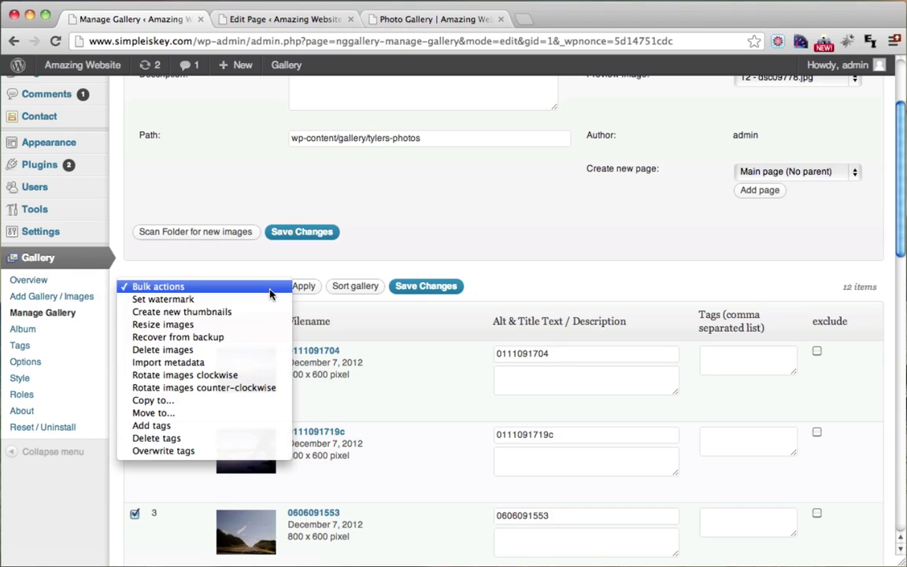
left_click(229, 312)
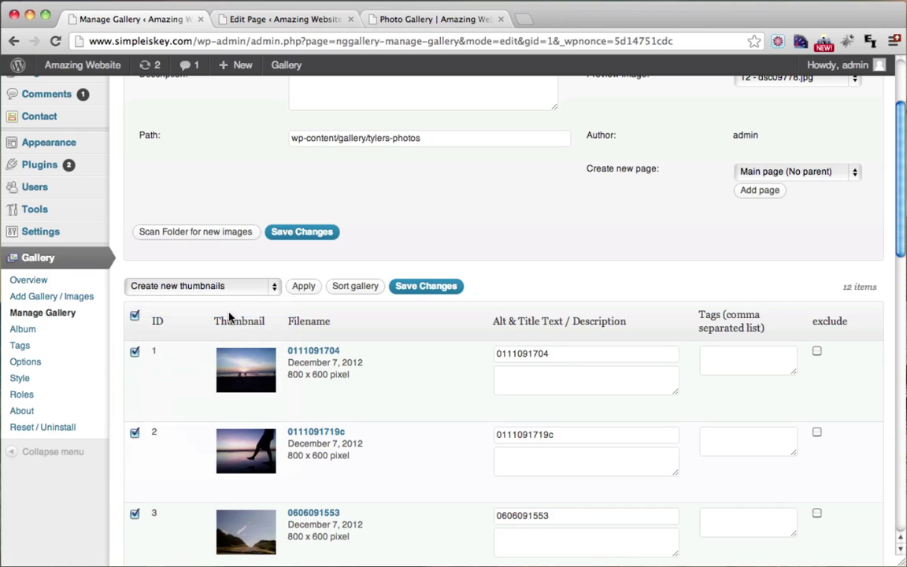
left_click(301, 286)
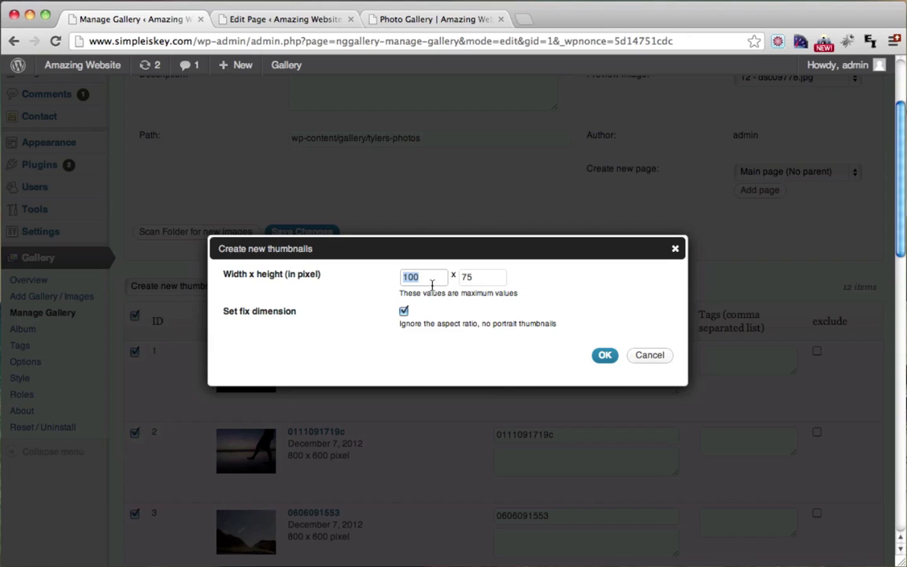
type("17")
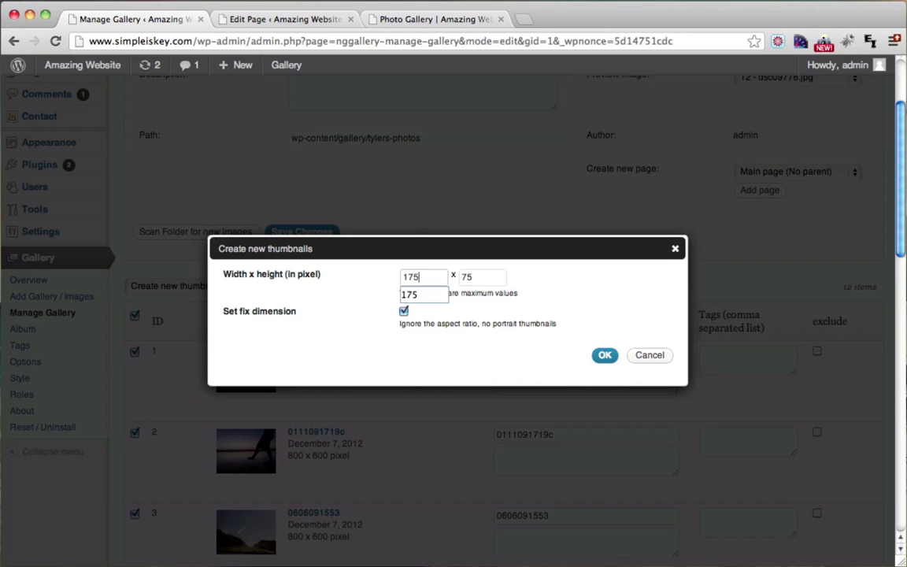
type("5")
key("Tab")
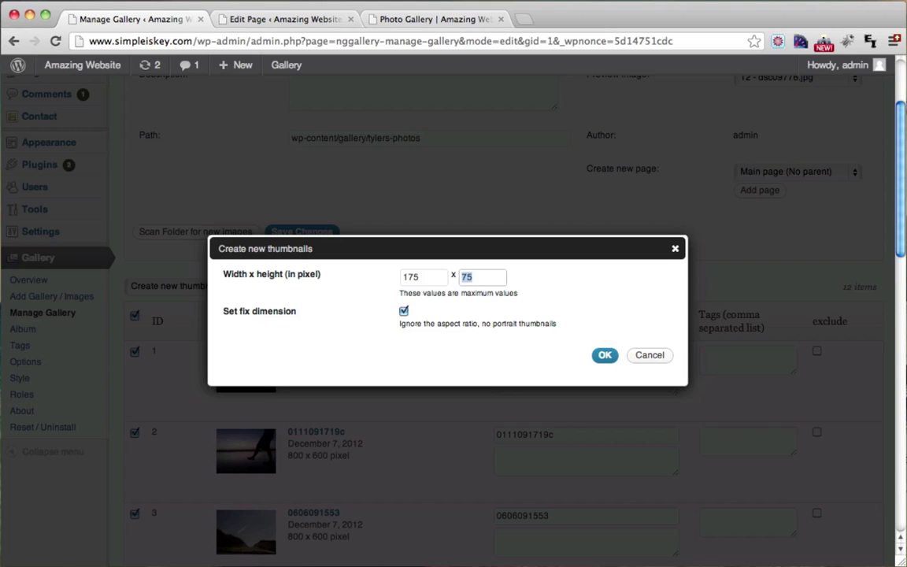
type("125")
left_click(627, 299)
left_click(607, 357)
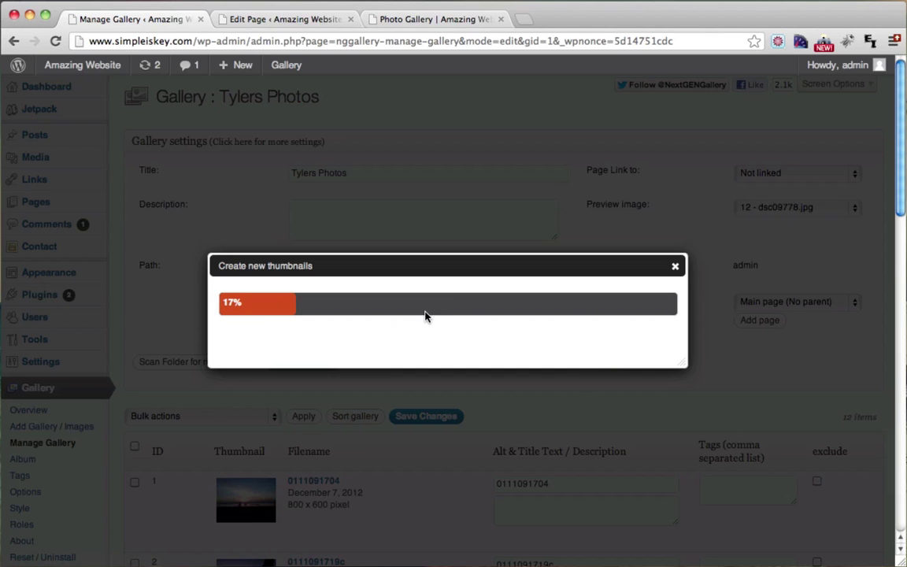
Step: Close the Edit Page tab and reload the published Photo Gallery page to check the new thumbnails
left_click(401, 20)
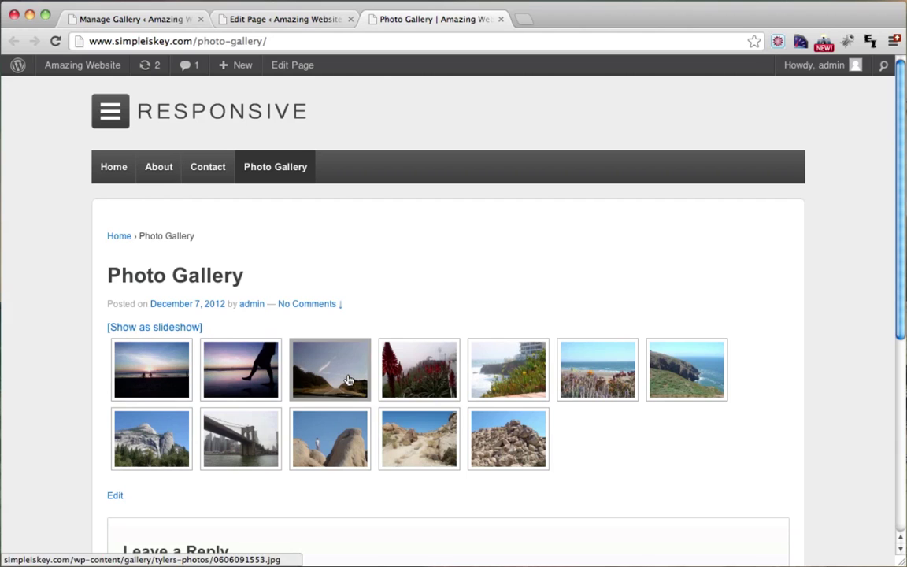
left_click(178, 22)
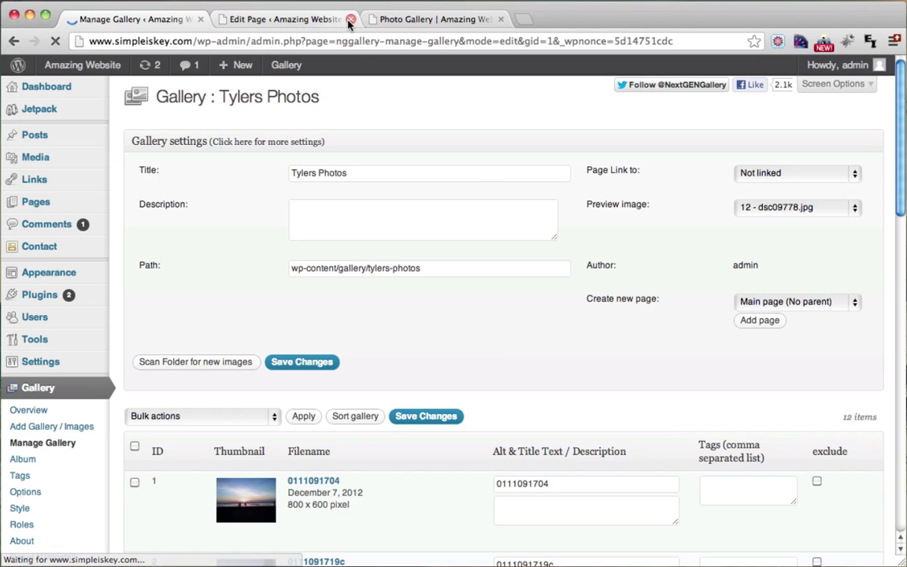
left_click(350, 19)
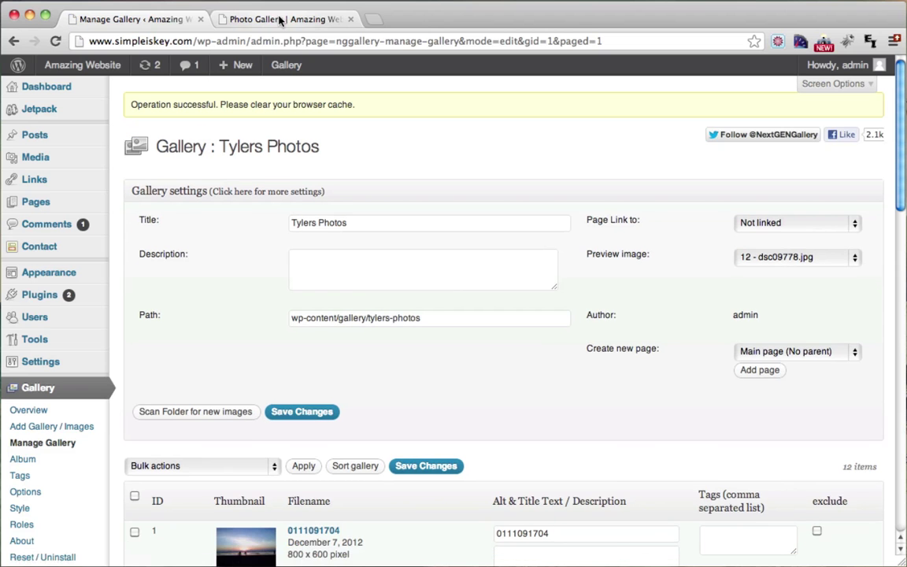
left_click(280, 20)
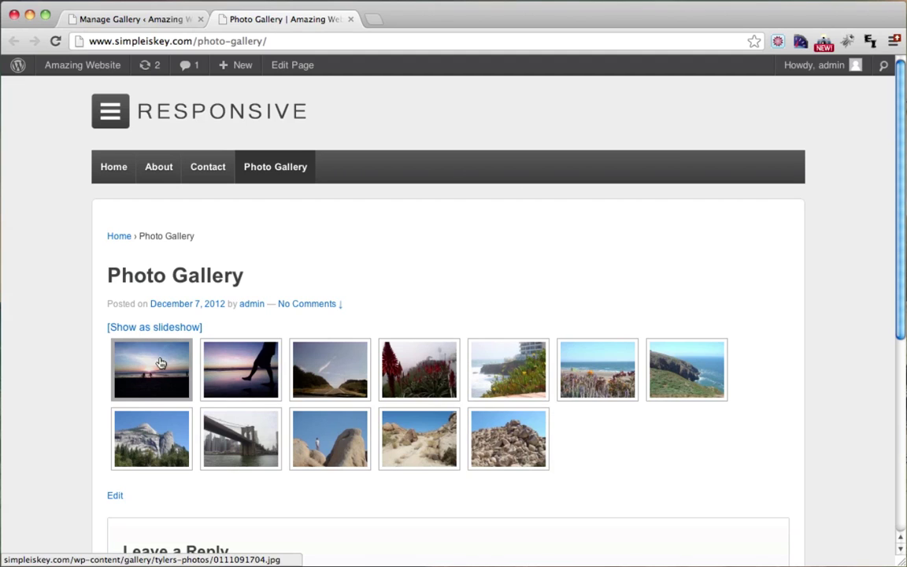
left_click(56, 41)
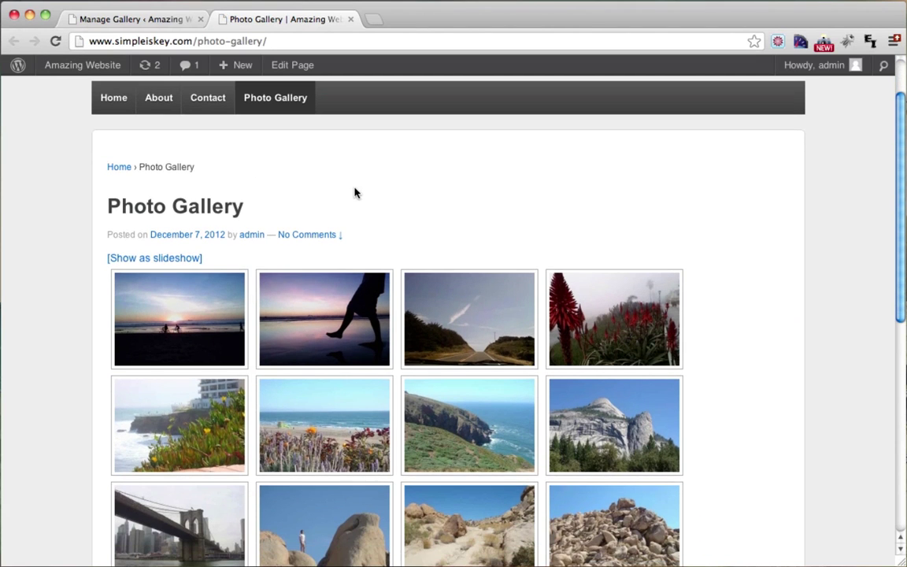
scroll(354, 193, "down", 3)
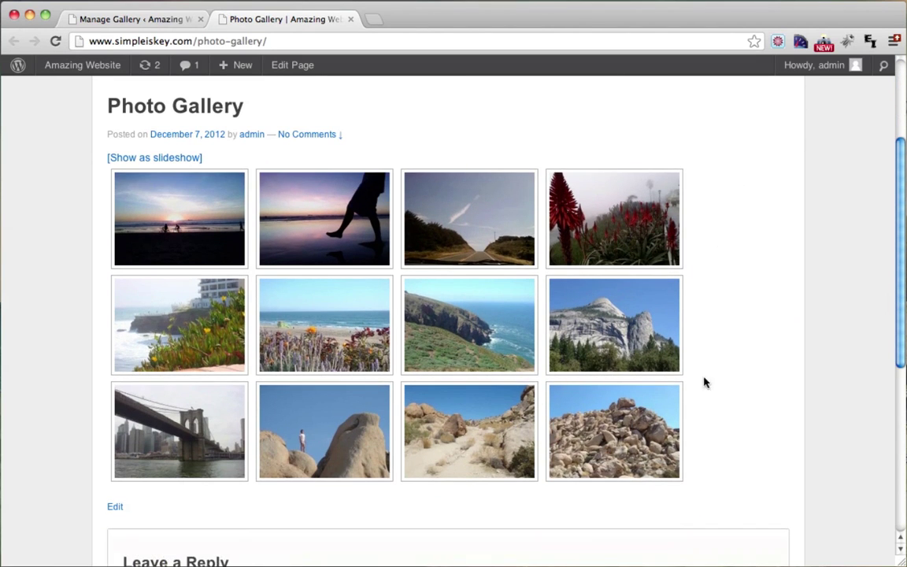
scroll(735, 308, "up", 2)
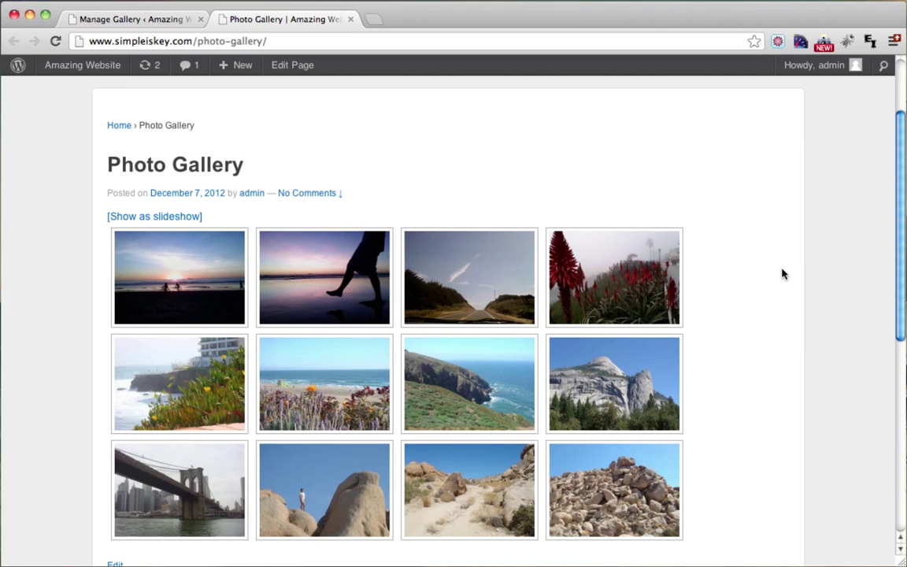
scroll(782, 291, "up", 3)
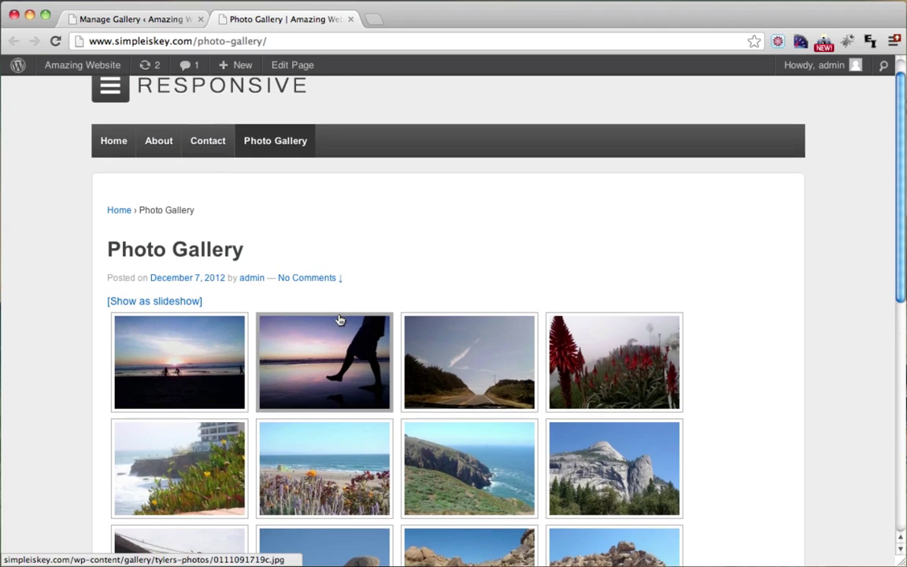
Step: View the published gallery as a slideshow and return to the thumbnail page
left_click(161, 307)
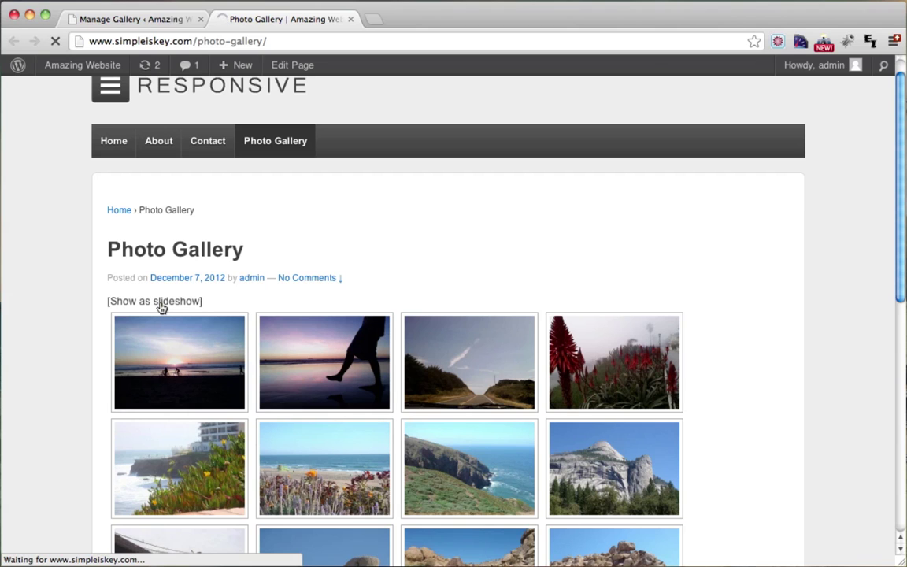
scroll(161, 307, "down", 1)
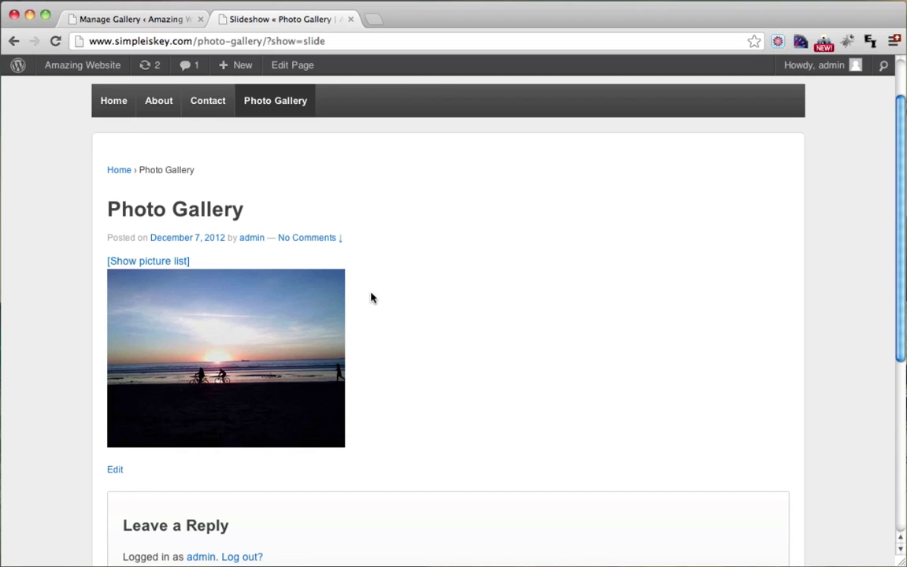
left_click(12, 42)
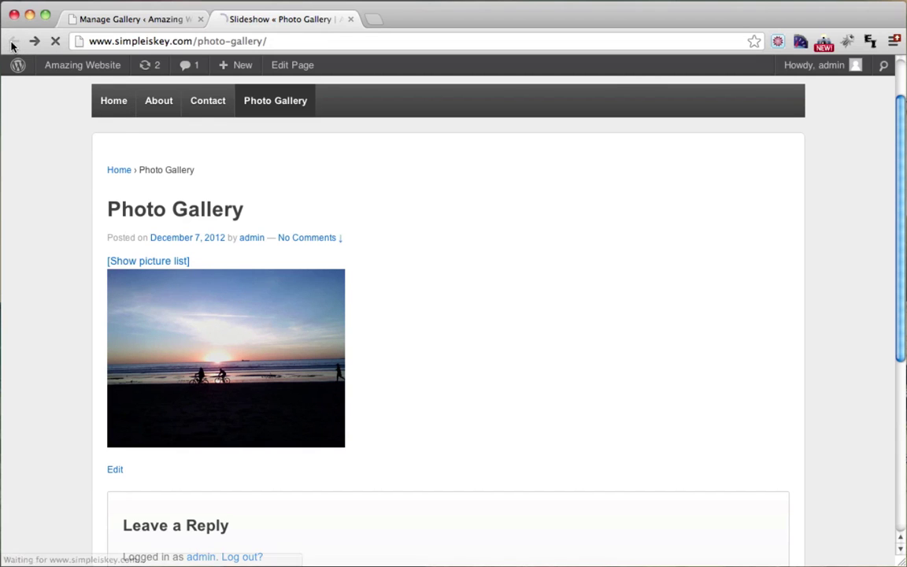
Step: Open the Gallery settings in NextGEN Gallery's options and locate the Integrate slideshow option
left_click(137, 17)
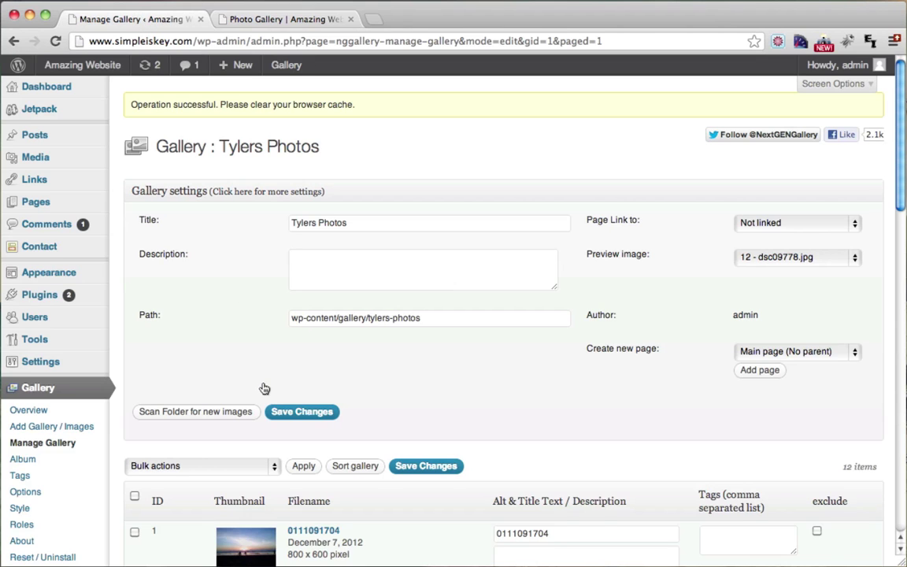
scroll(244, 370, "down", 1)
scroll(78, 339, "down", 1)
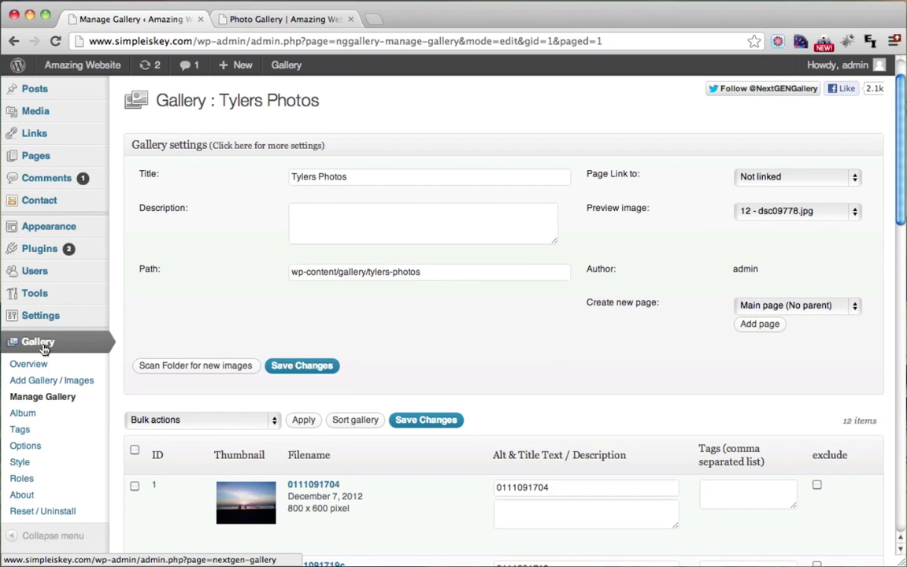
left_click(31, 446)
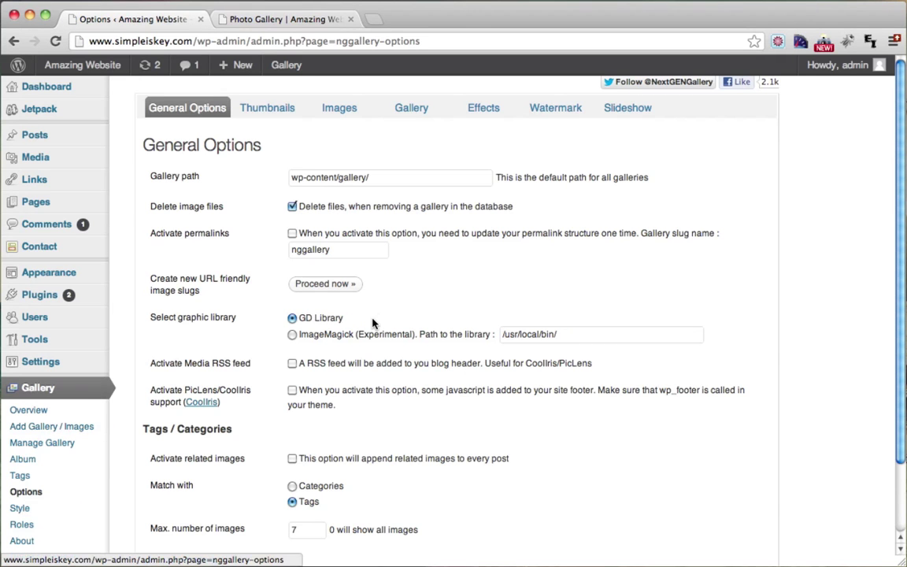
scroll(516, 202, "down", 1)
scroll(551, 208, "up", 1)
left_click(418, 113)
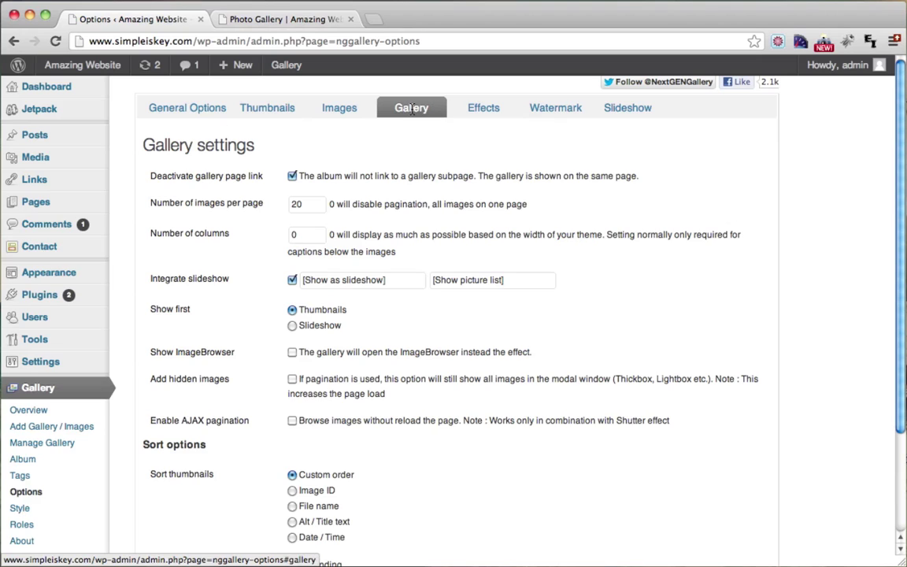
left_click_drag(150, 280, 241, 282)
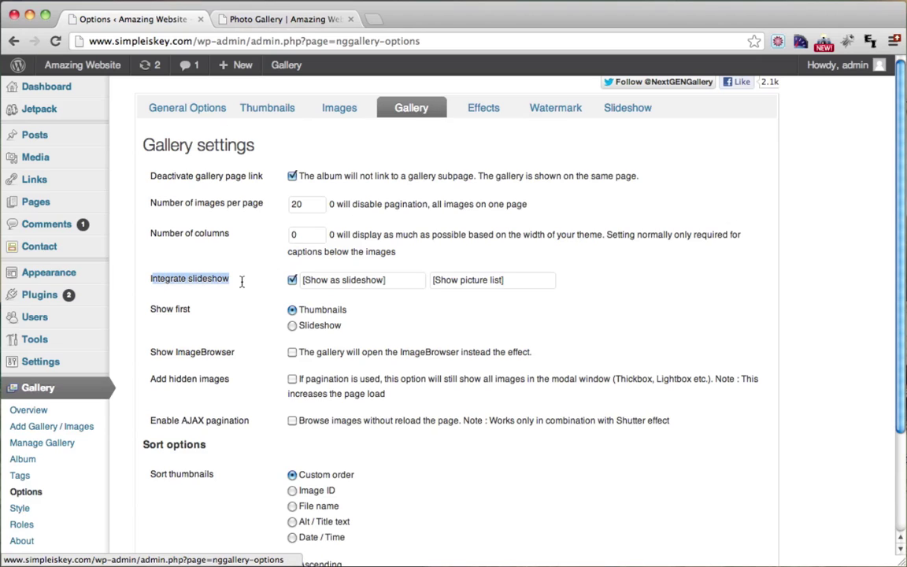
Step: Turn off the Integrate slideshow option in the Gallery settings and save the changes
left_click(227, 279)
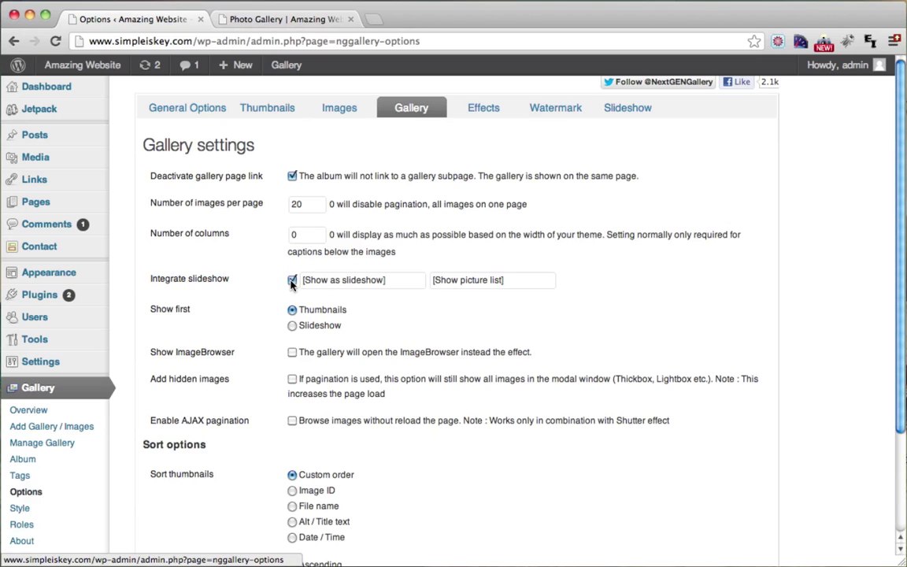
scroll(372, 295, "down", 4)
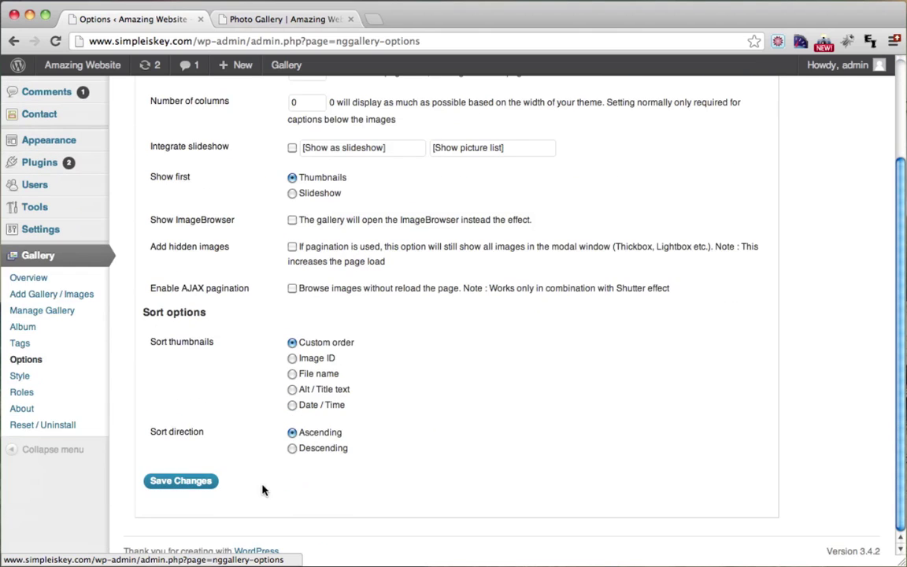
left_click(182, 482)
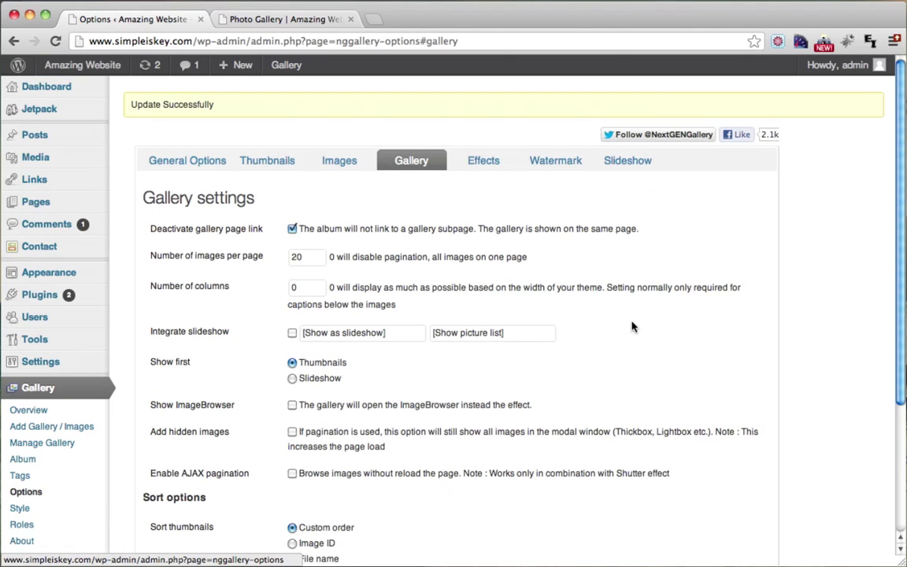
Step: Reload the published Photo Gallery page and check the thumbnail grid without the slideshow link
left_click(318, 19)
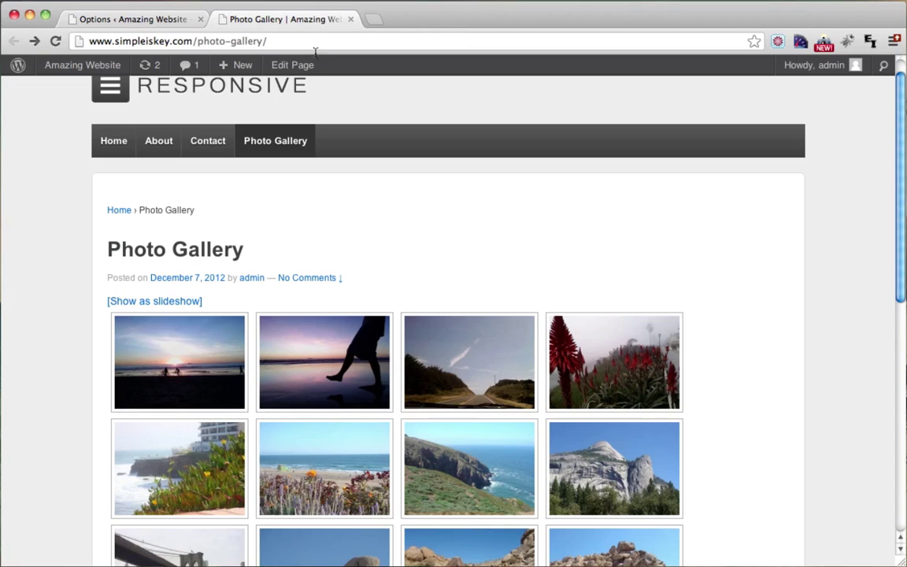
left_click(54, 41)
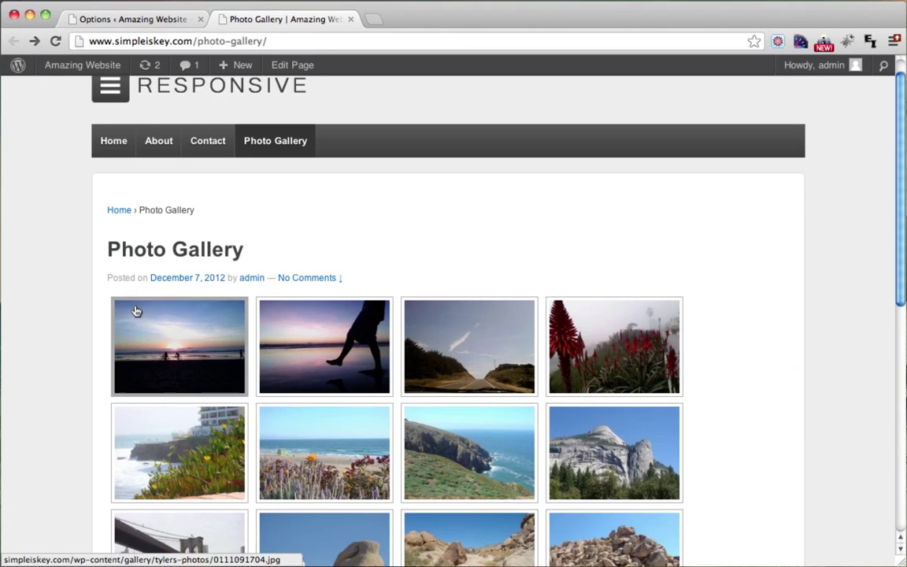
scroll(543, 256, "down", 3)
scroll(561, 244, "down", 4)
scroll(561, 245, "up", 8)
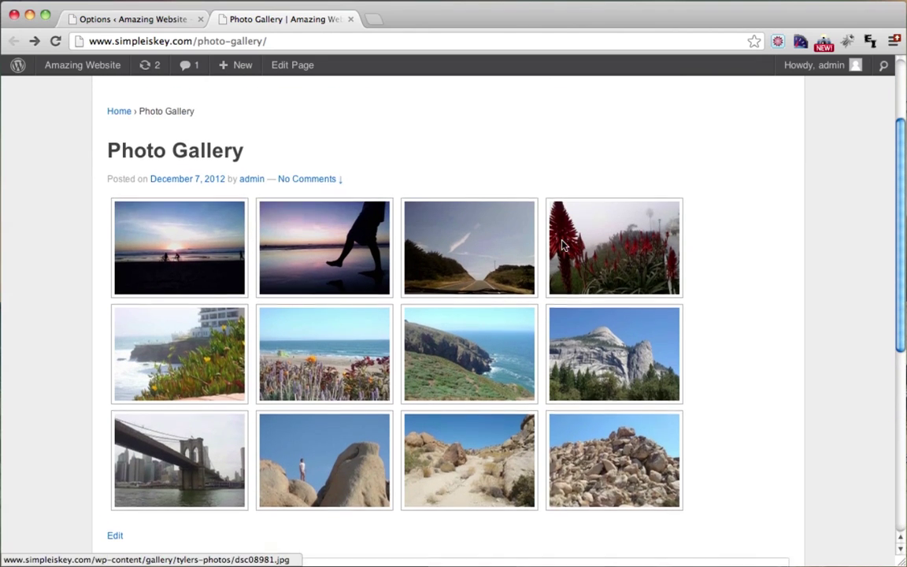
scroll(562, 244, "down", 1)
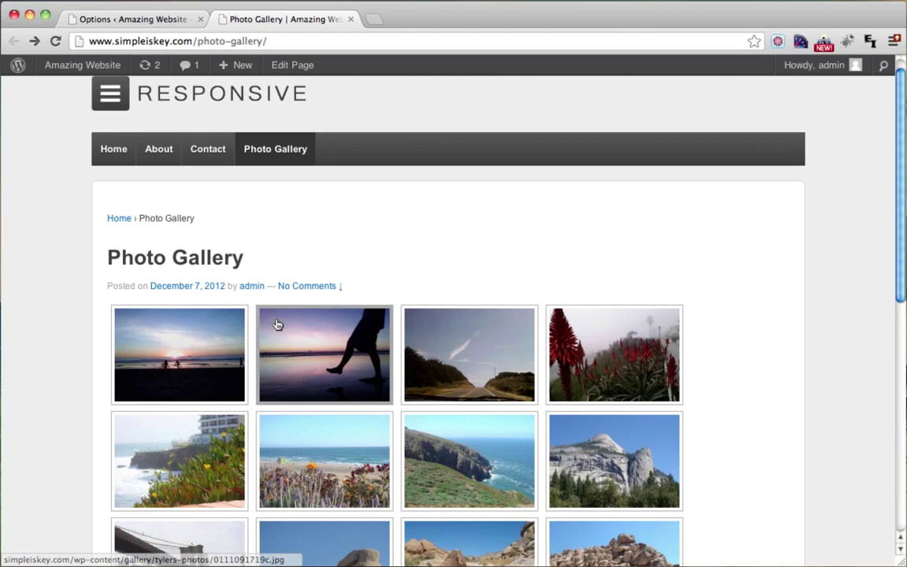
scroll(419, 358, "down", 5)
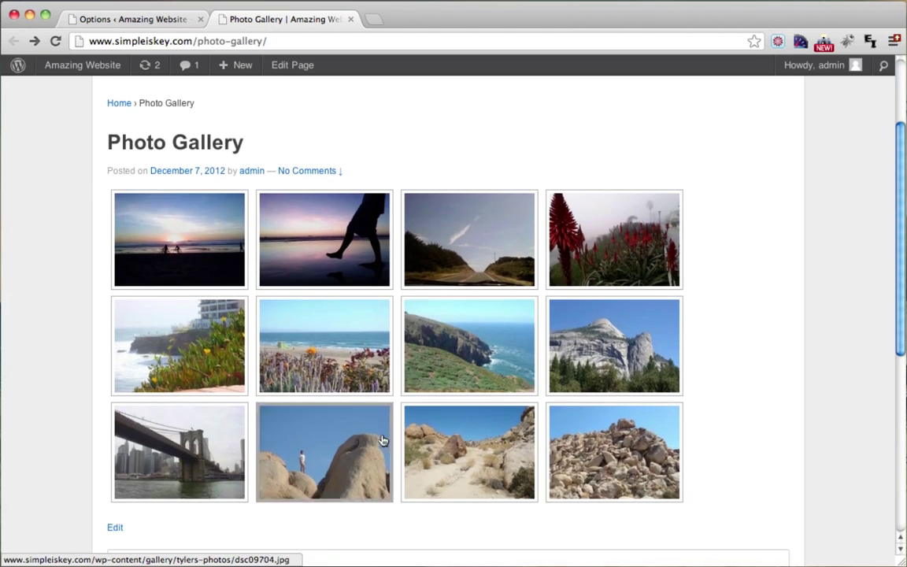
Step: Open the coastal cliff photo in the published gallery, browse forward and back one image, and close the viewer
left_click(476, 365)
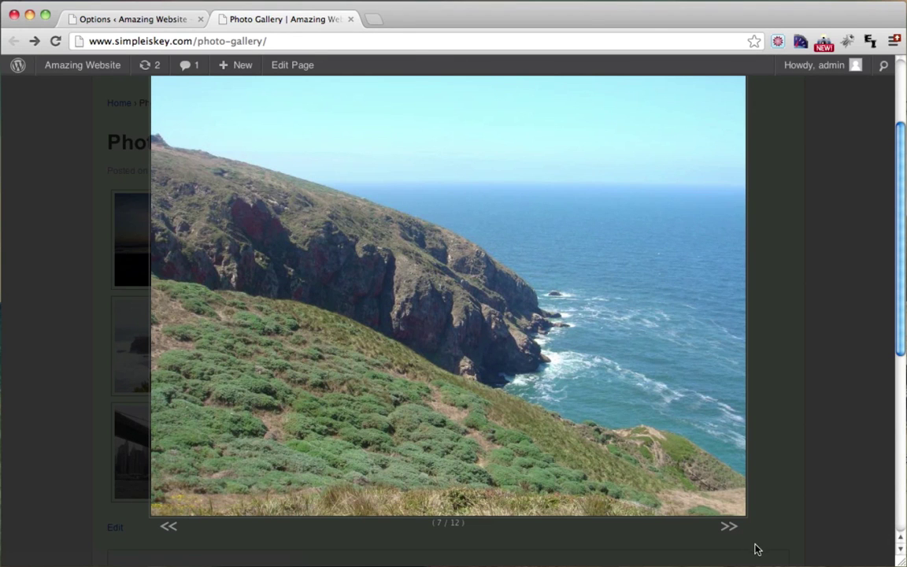
left_click(728, 531)
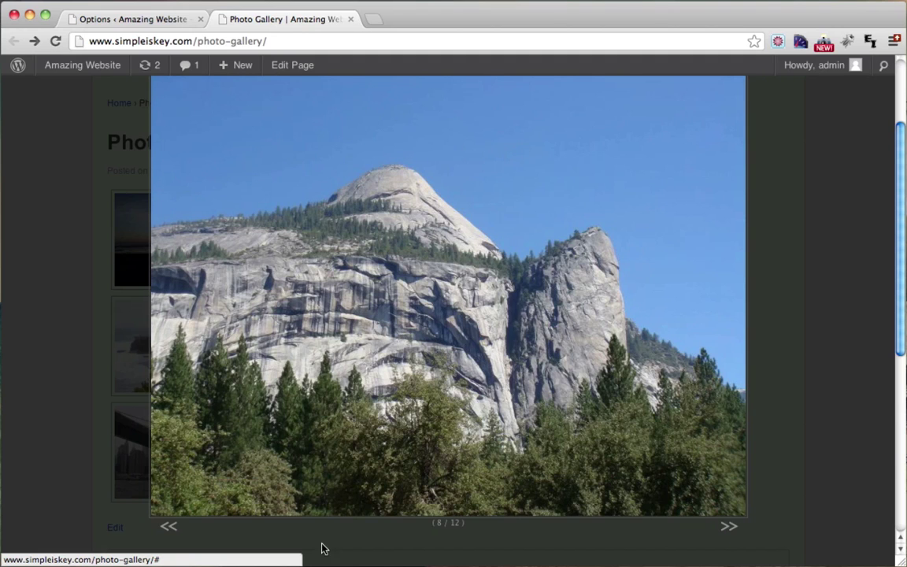
left_click(169, 527)
left_click(408, 260)
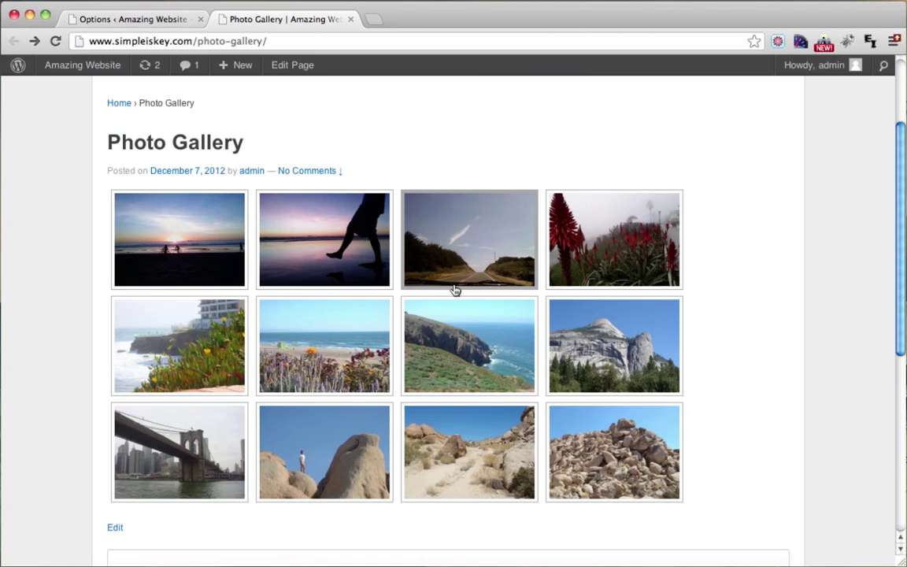
scroll(411, 349, "up", 3)
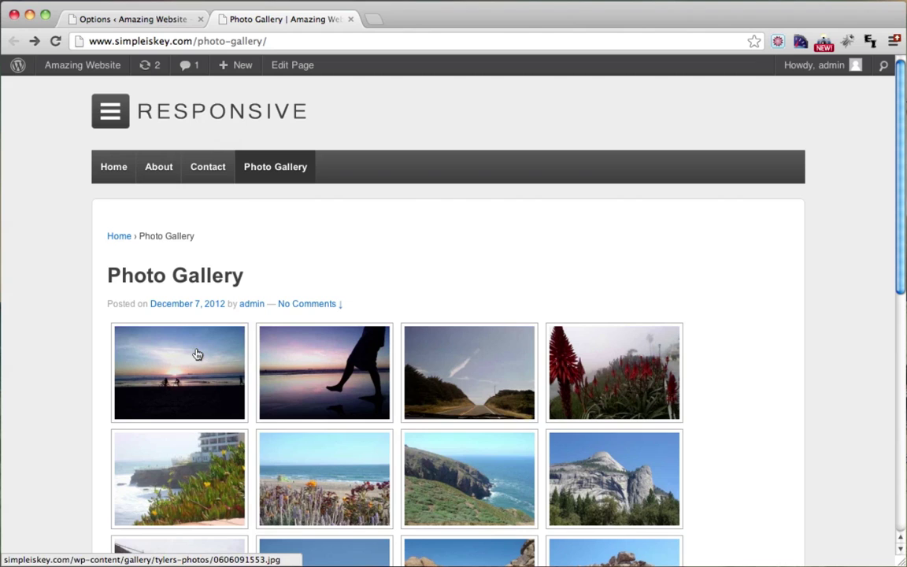
Step: Return to the NextGEN Gallery options and open the Effects settings
left_click(152, 20)
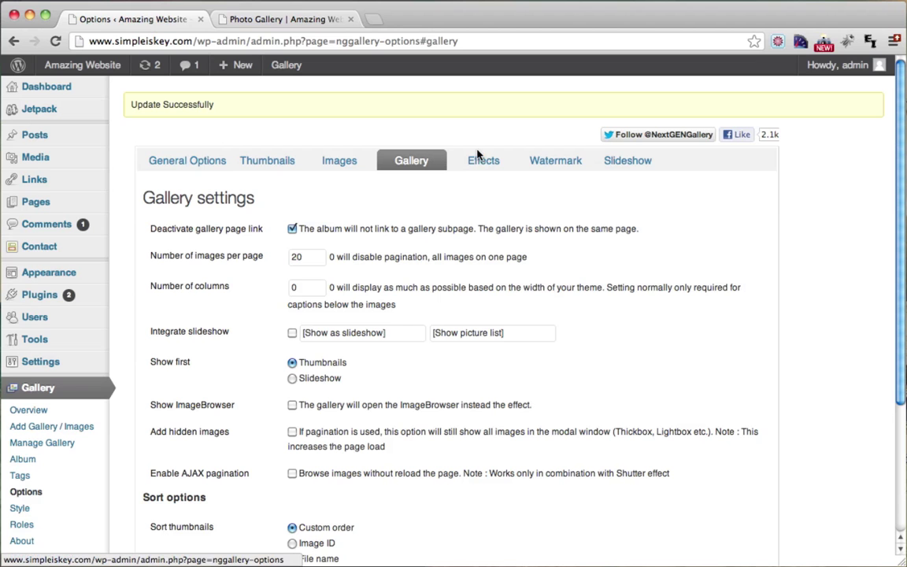
left_click(34, 389)
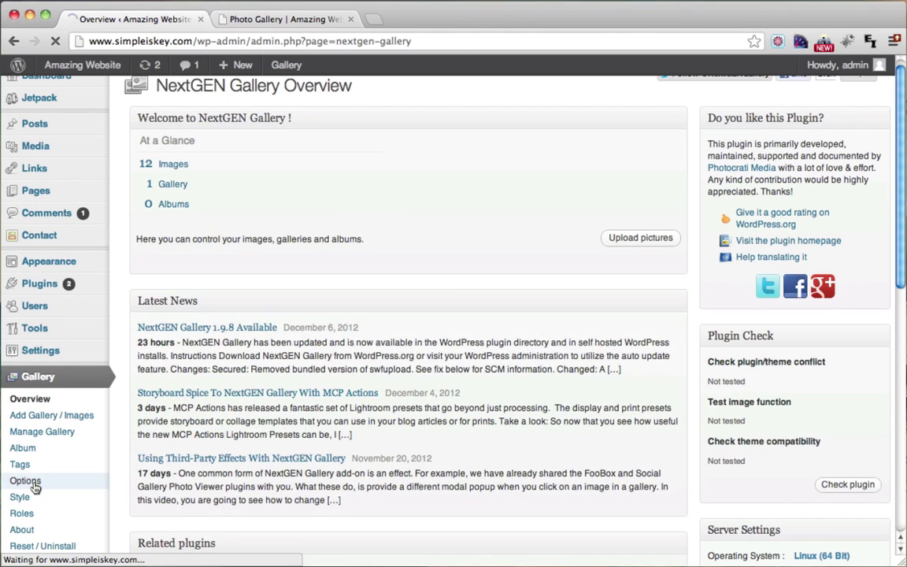
left_click(35, 488)
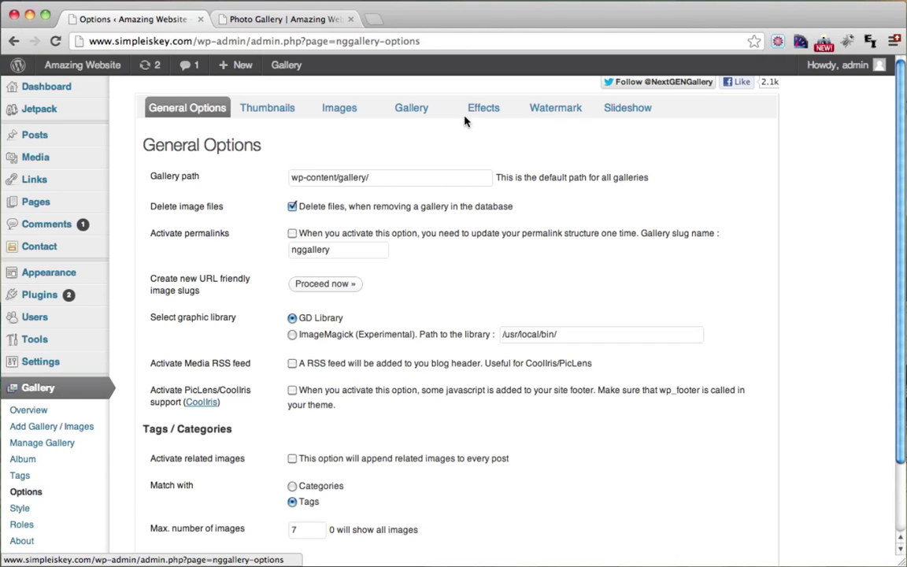
left_click(488, 110)
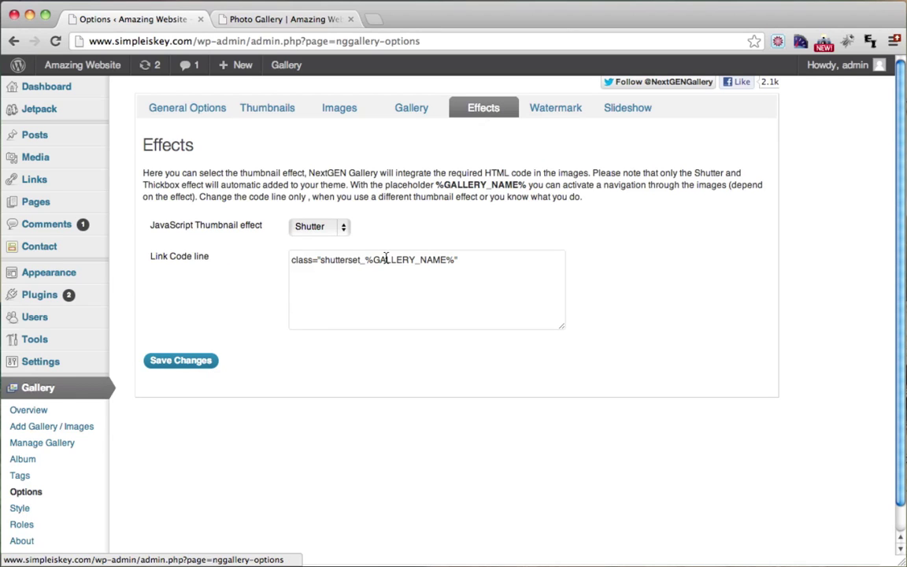
Step: Set the JavaScript Thumbnail effect to Thickbox and save the changes
left_click(343, 228)
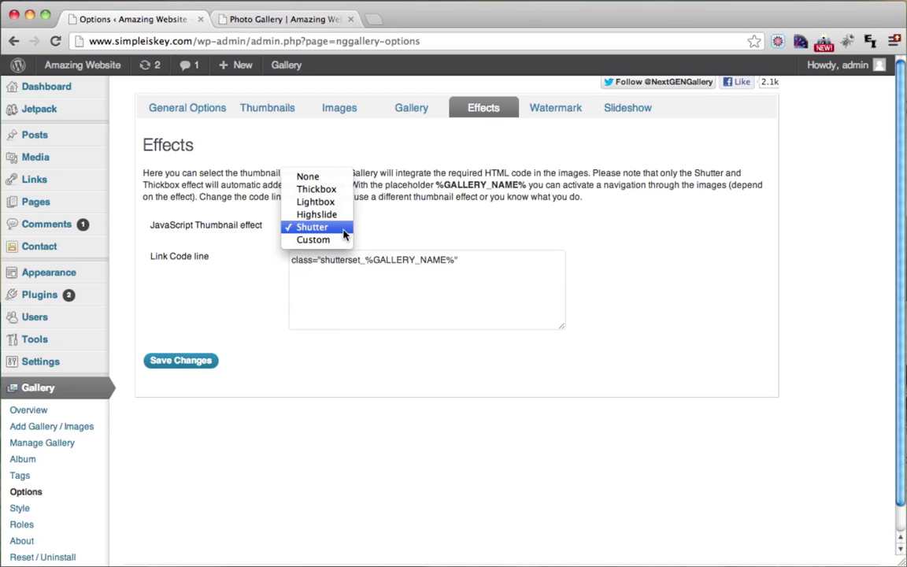
left_click(331, 192)
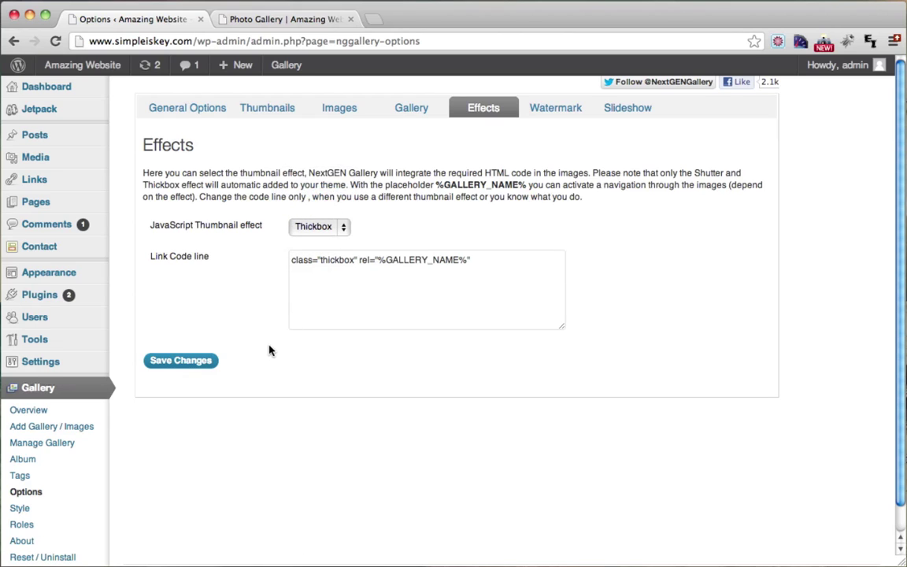
left_click(197, 362)
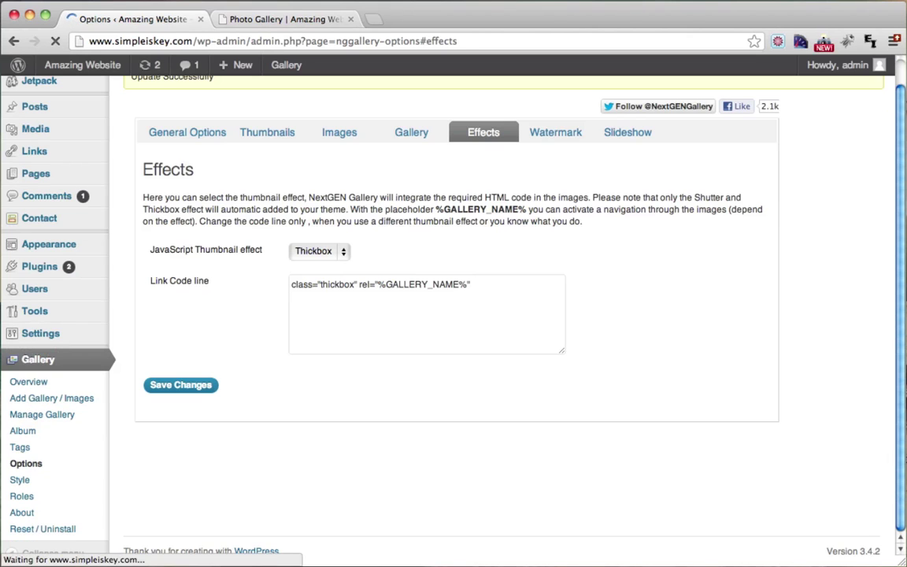
Step: Reload the published Photo Gallery page, browse the first three photos with the Thickbox effect, and close the viewer
left_click(274, 19)
left_click(55, 41)
scroll(122, 152, "down", 2)
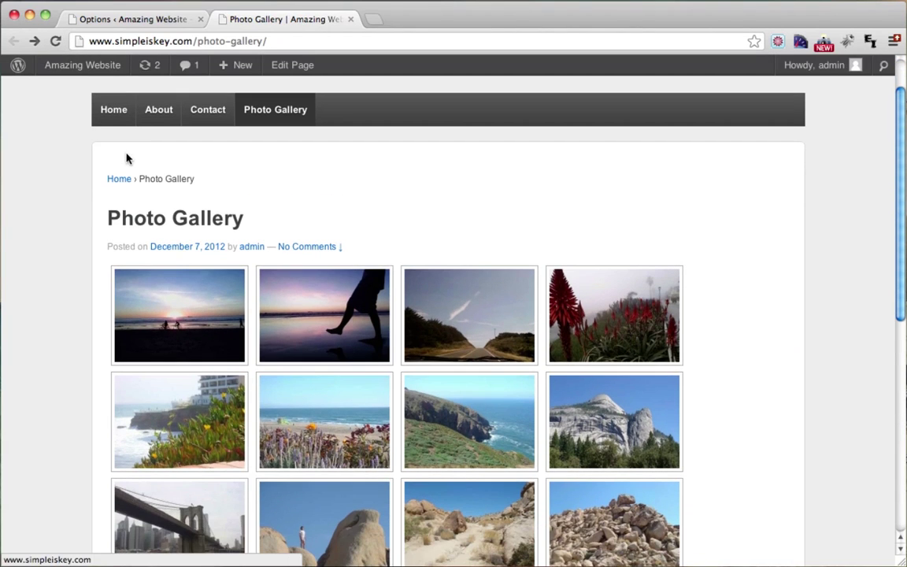
left_click(160, 322)
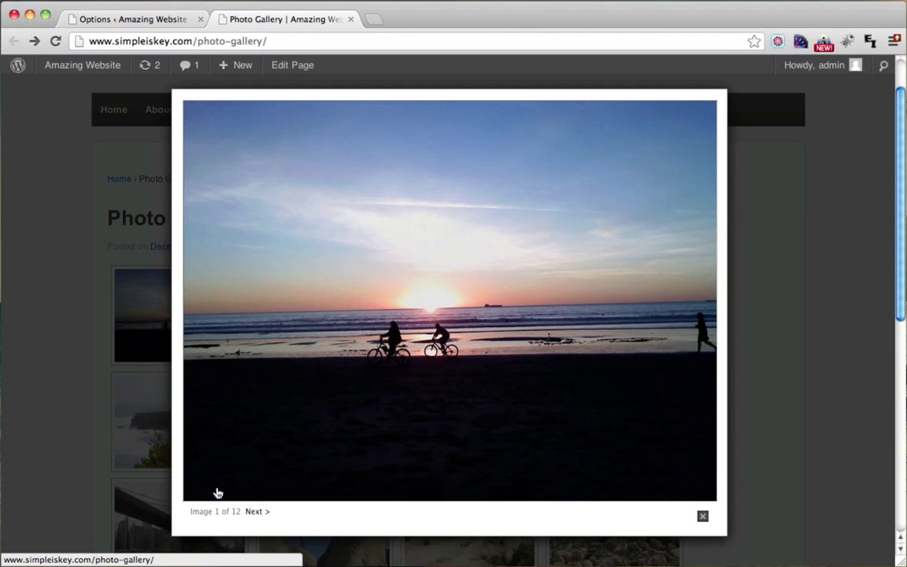
left_click(255, 512)
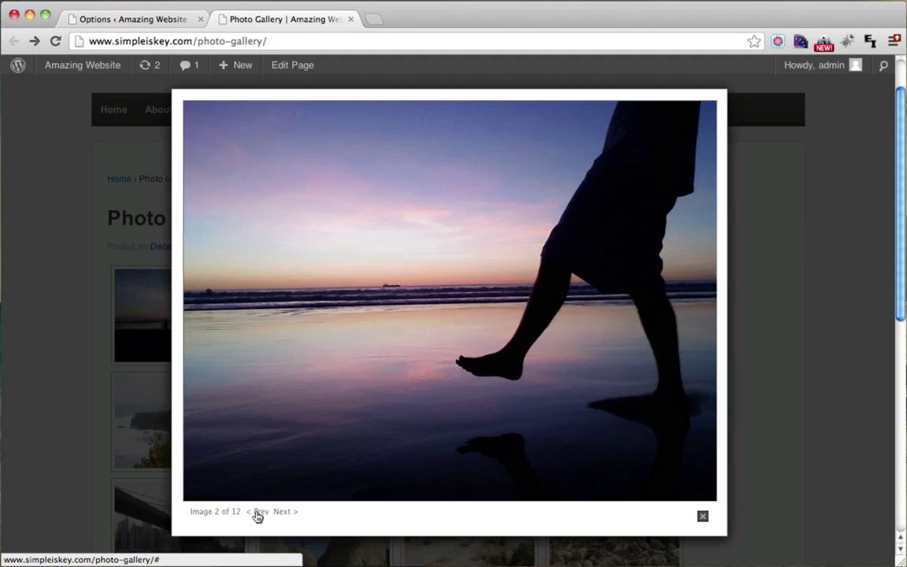
left_click(285, 513)
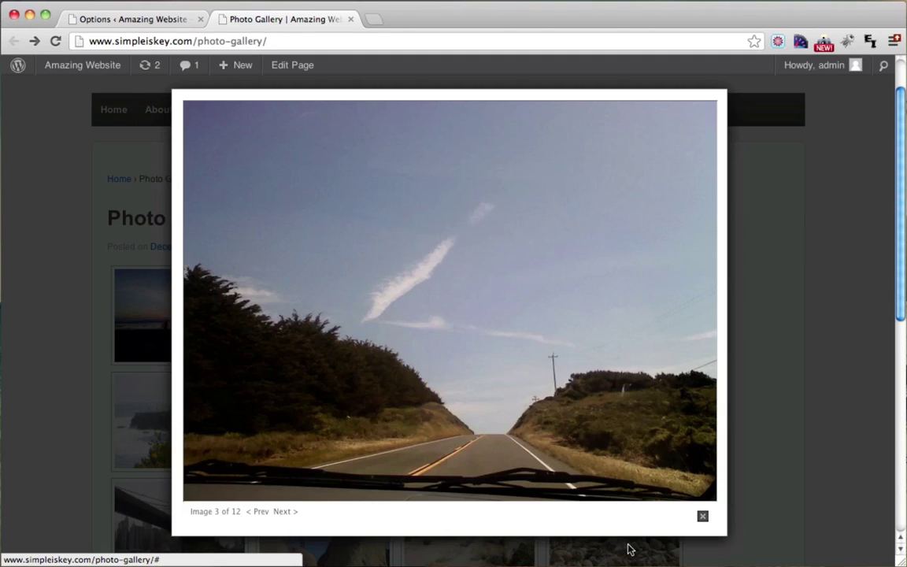
left_click(702, 516)
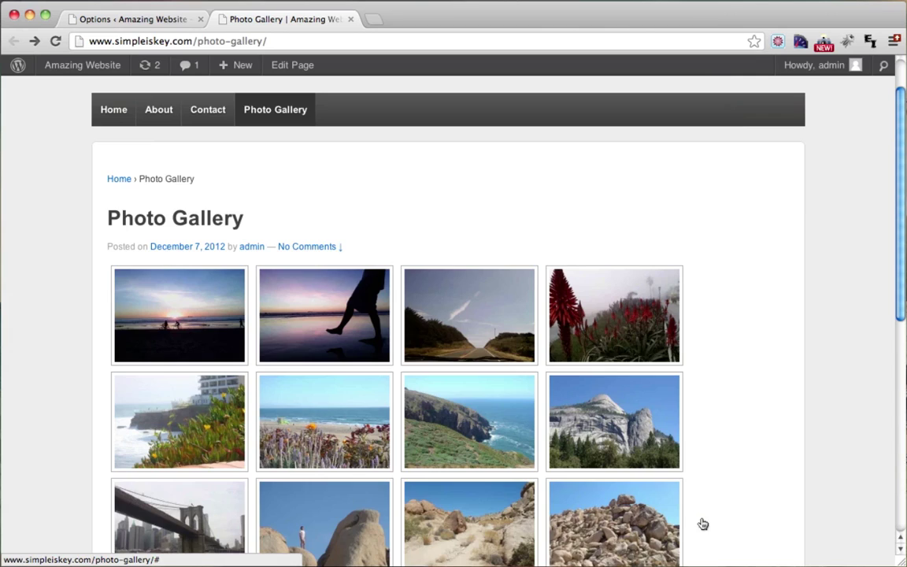
Step: Change the JavaScript Thumbnail effect to Lightbox in the Effects settings and save the changes
left_click(162, 18)
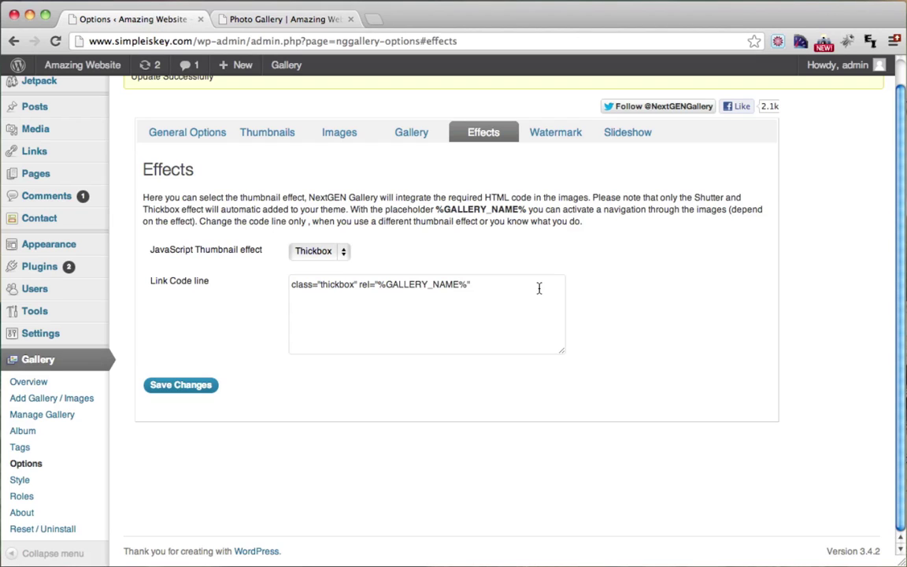
left_click(345, 251)
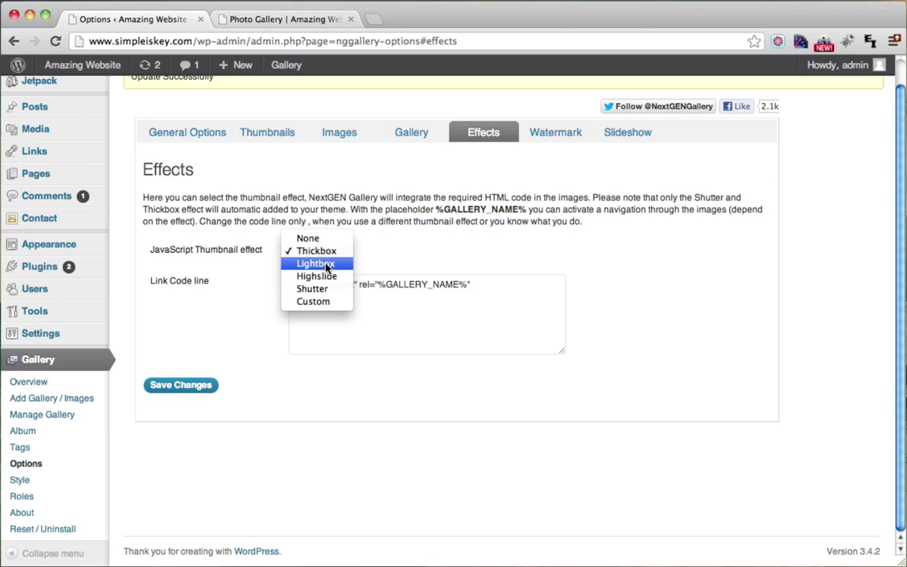
left_click(327, 265)
left_click(191, 390)
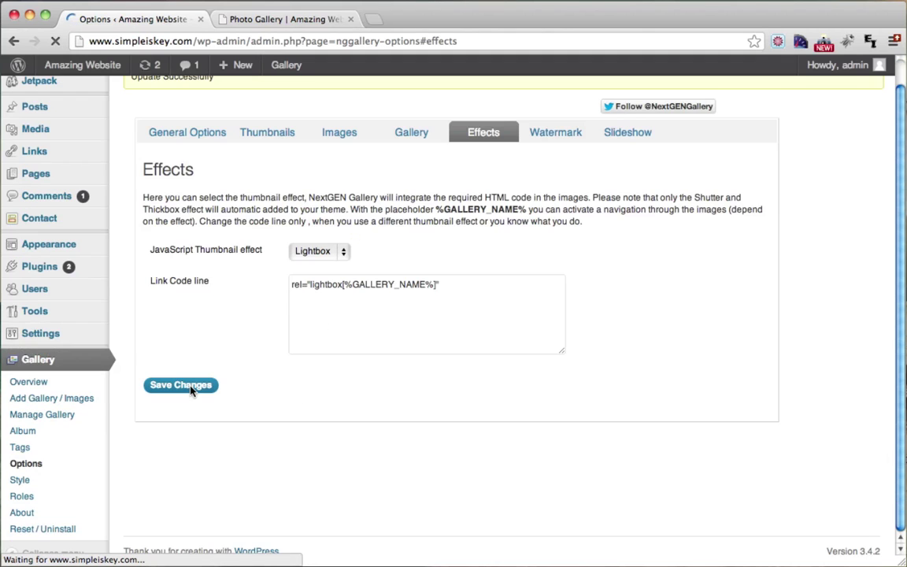
Step: Test the Lightbox effect on the published page by opening the first sunset photo, and return to the gallery
left_click(277, 21)
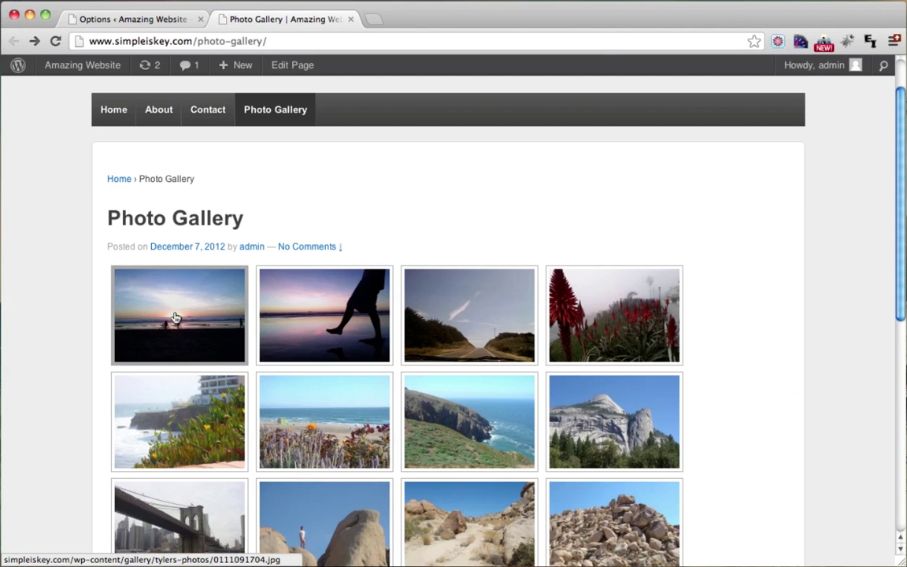
left_click(174, 318)
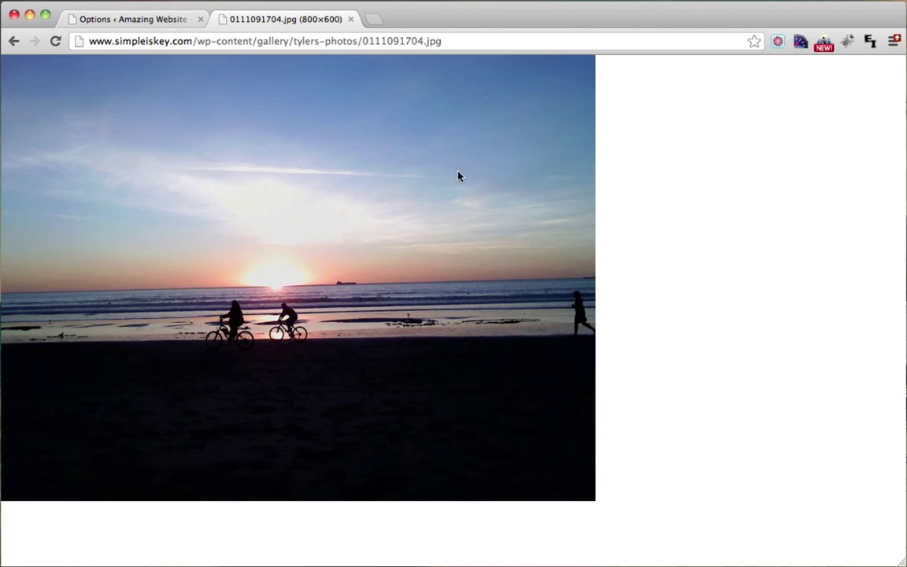
left_click(13, 41)
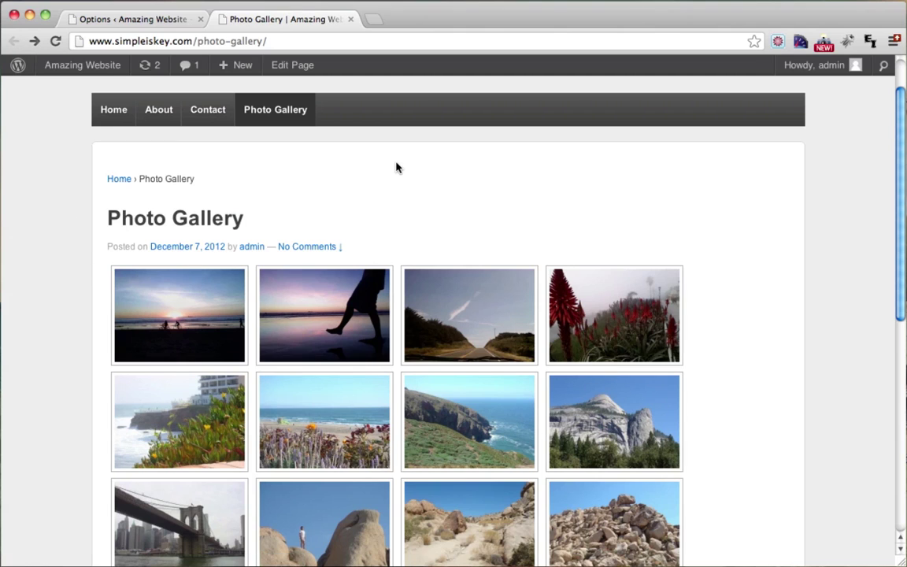
Step: Go back to the Effects settings and save the Lightbox thumbnail effect again
left_click(132, 21)
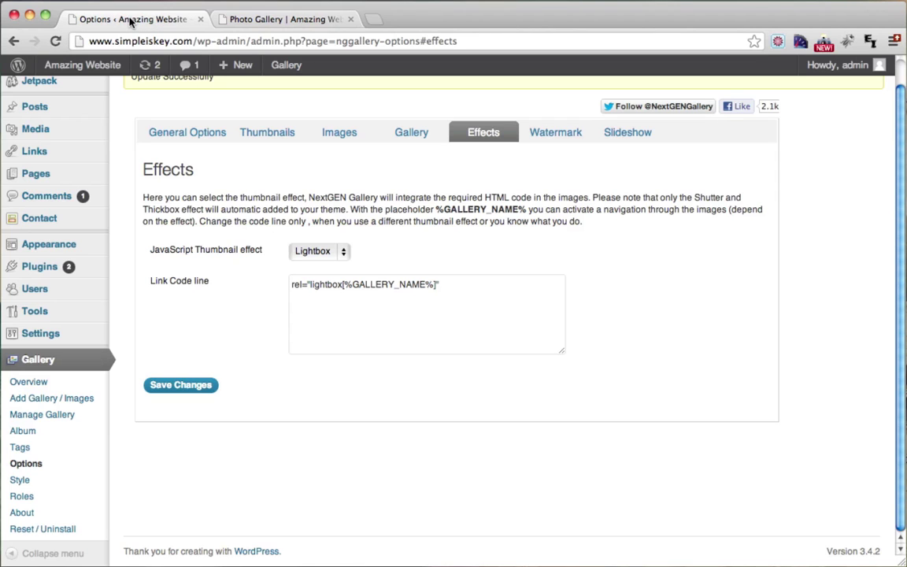
mouse_move(46, 269)
left_click(180, 389)
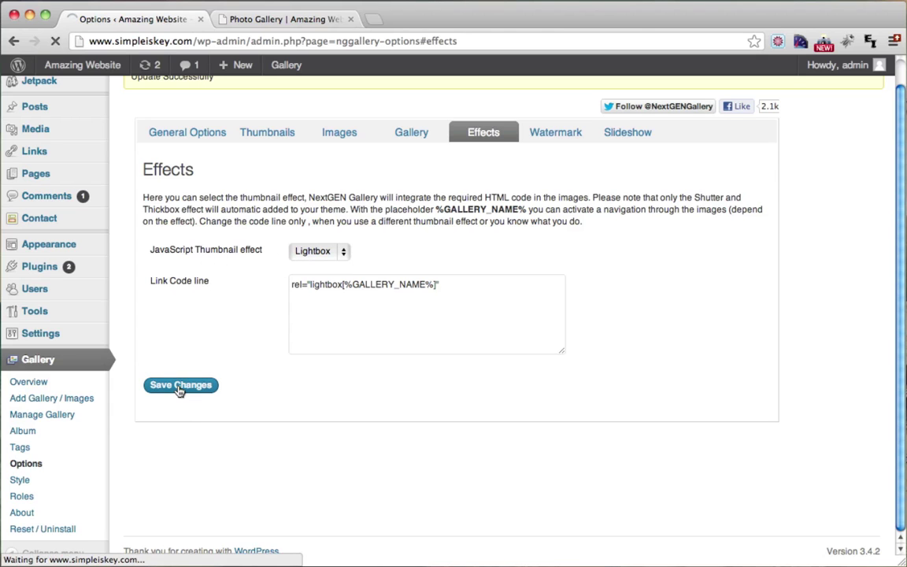
Step: Search the WordPress plugin installer for "lightbox"
left_click(30, 272)
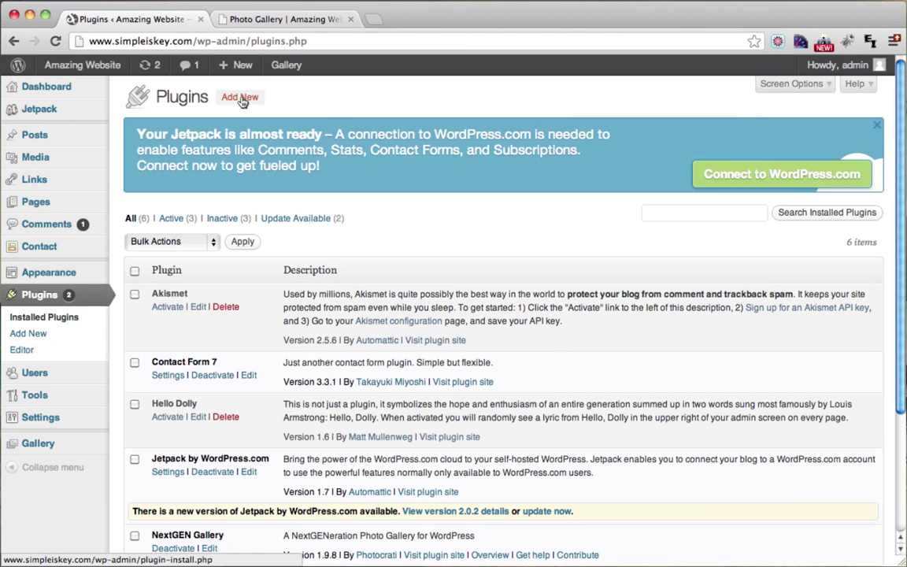
left_click(243, 101)
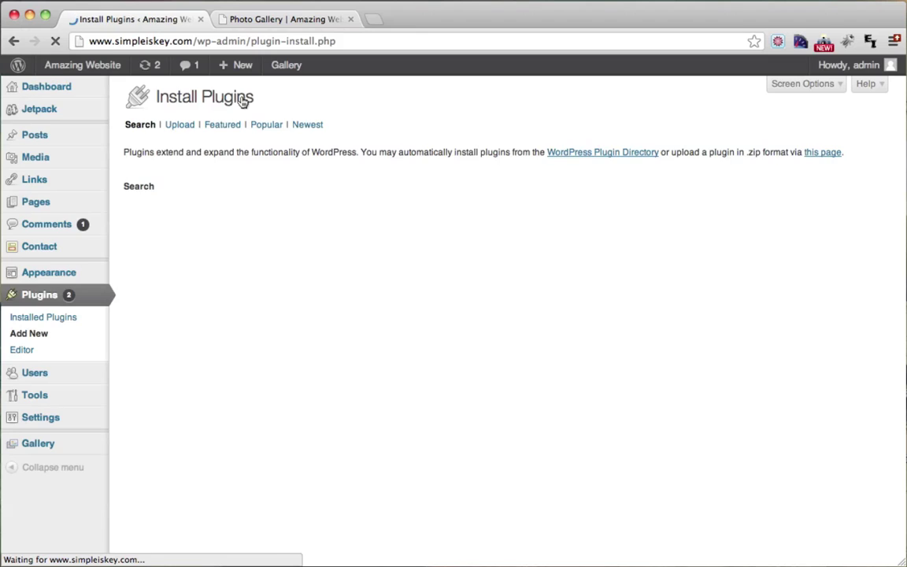
left_click(190, 210)
type("li")
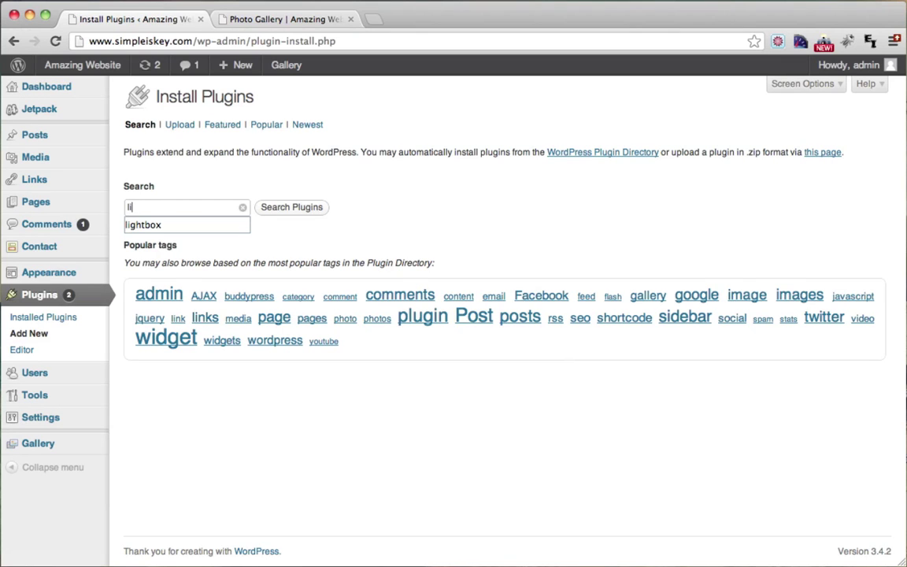
type("ghtbox")
left_click(309, 212)
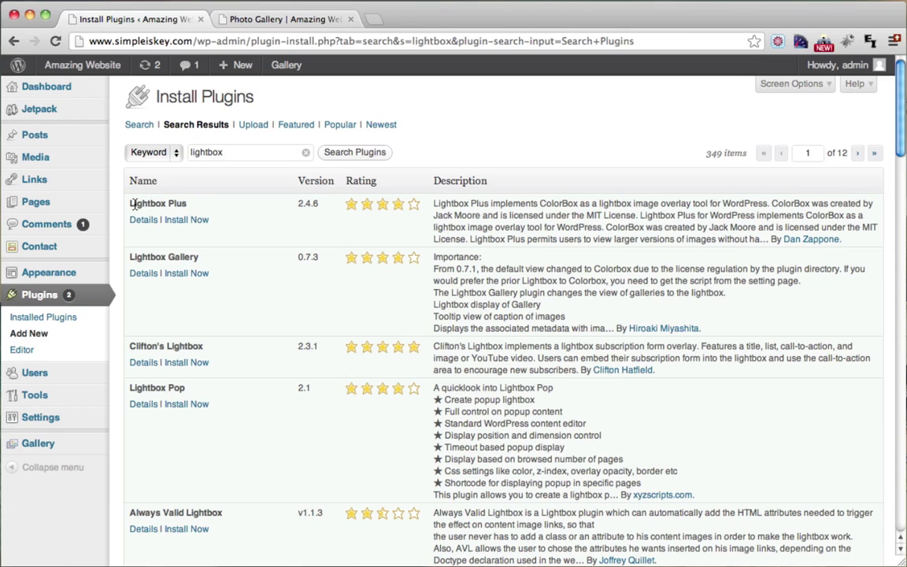
Step: Install the Lightbox Plus plugin from the search results and activate it
left_click_drag(129, 203, 196, 204)
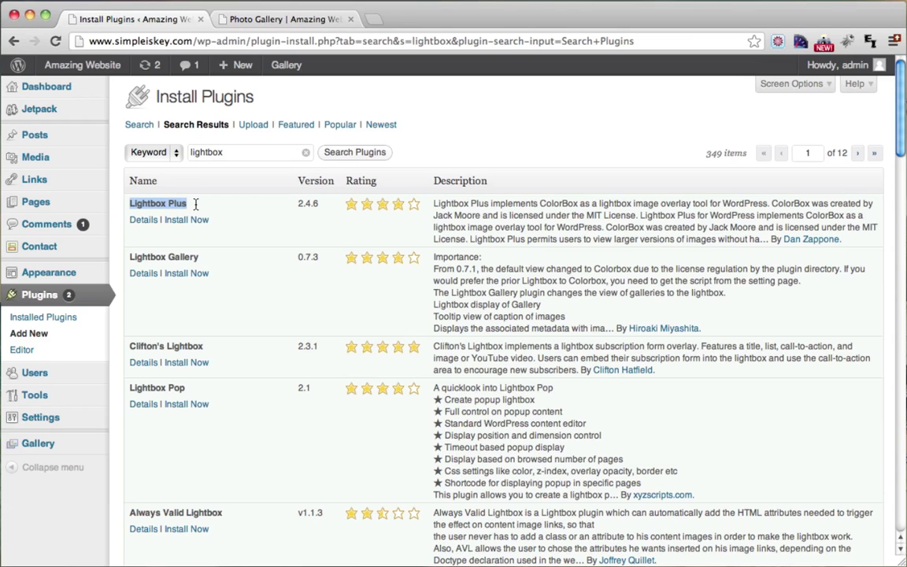
left_click(195, 204)
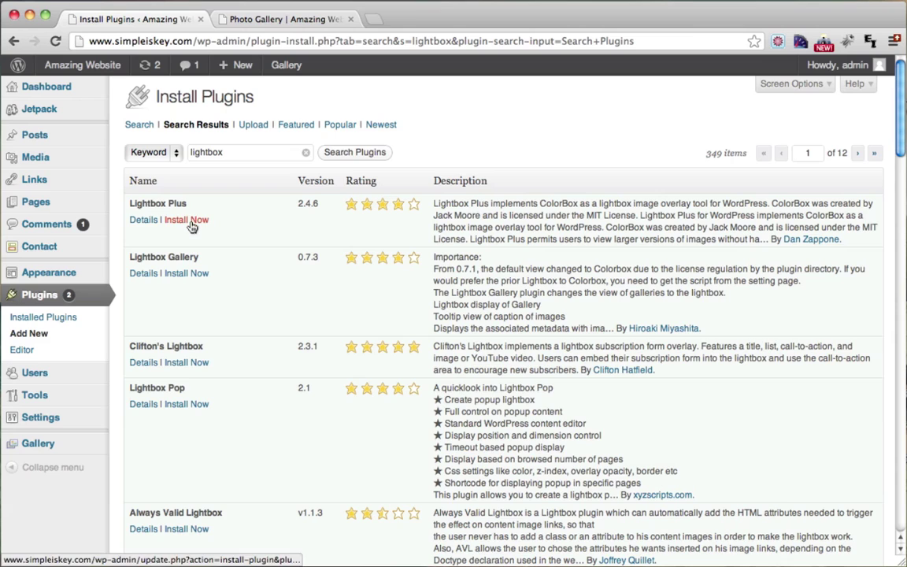
left_click(190, 221)
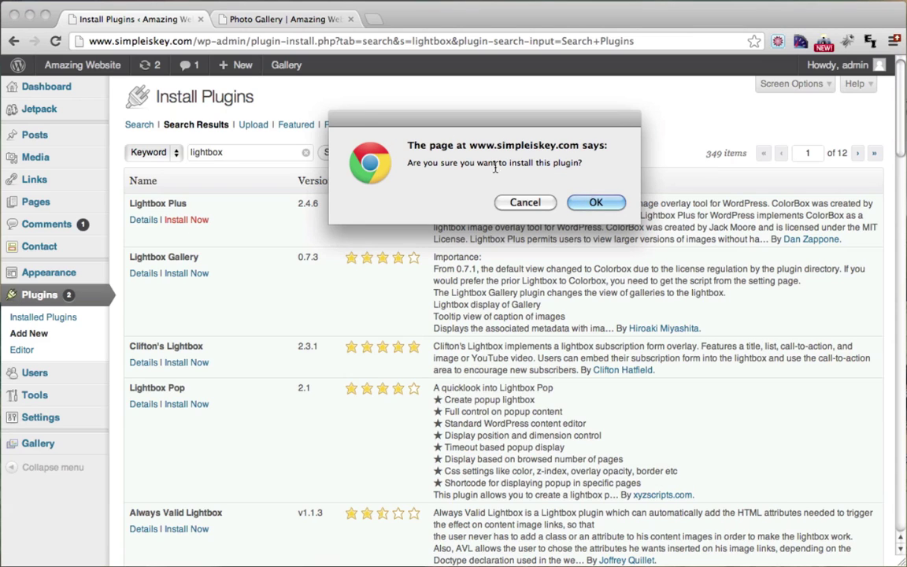
left_click(595, 203)
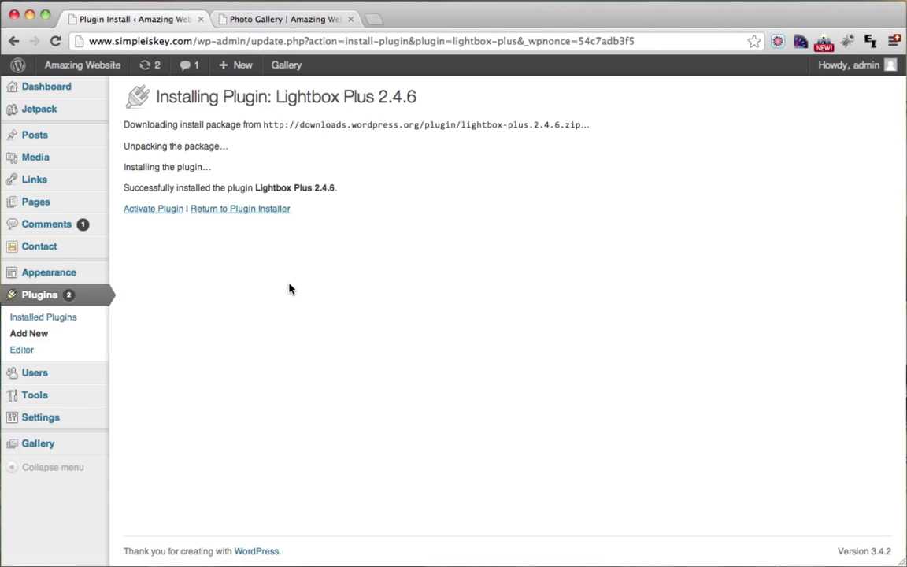
left_click(155, 210)
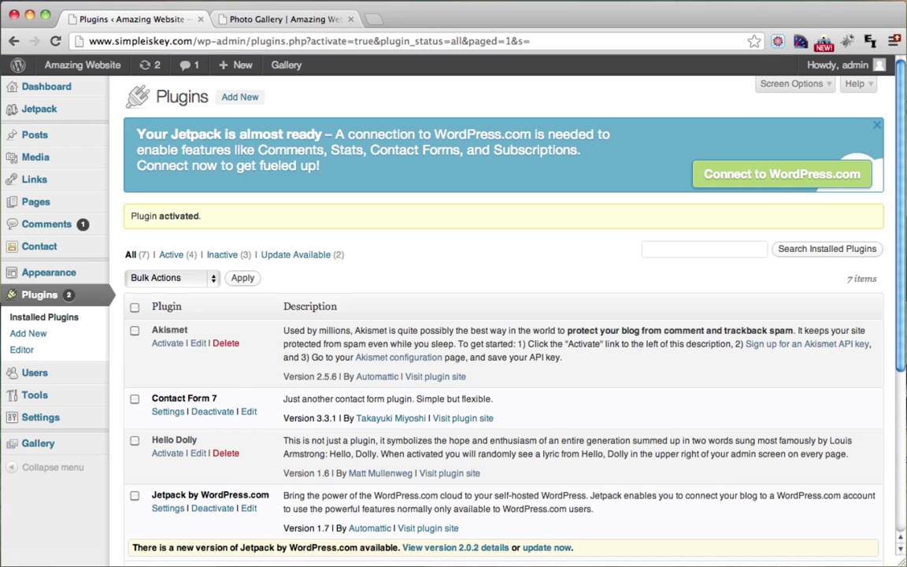
Step: Reload the published Photo Gallery page, open the beach flowers photo, advance through the following two photos, and close the viewer
left_click(250, 25)
left_click(55, 41)
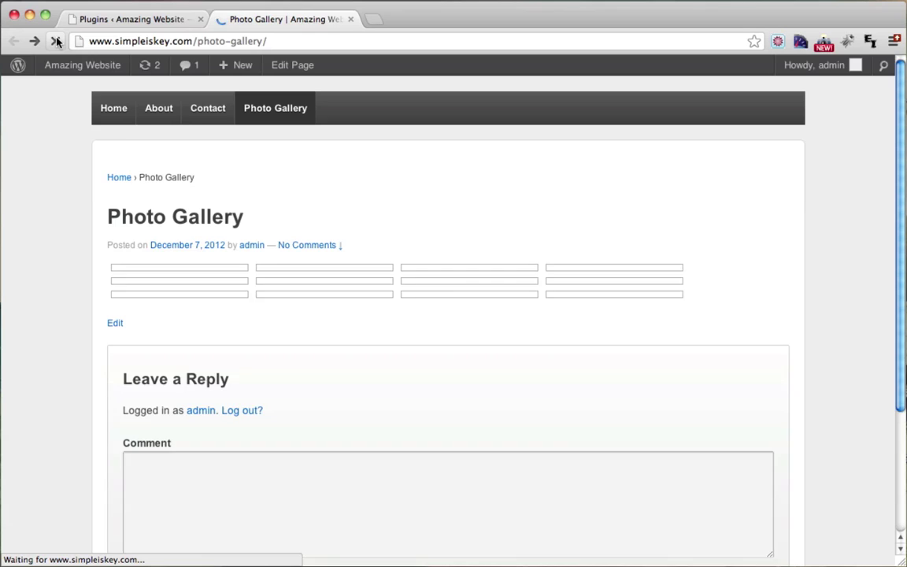
scroll(364, 172, "down", 1)
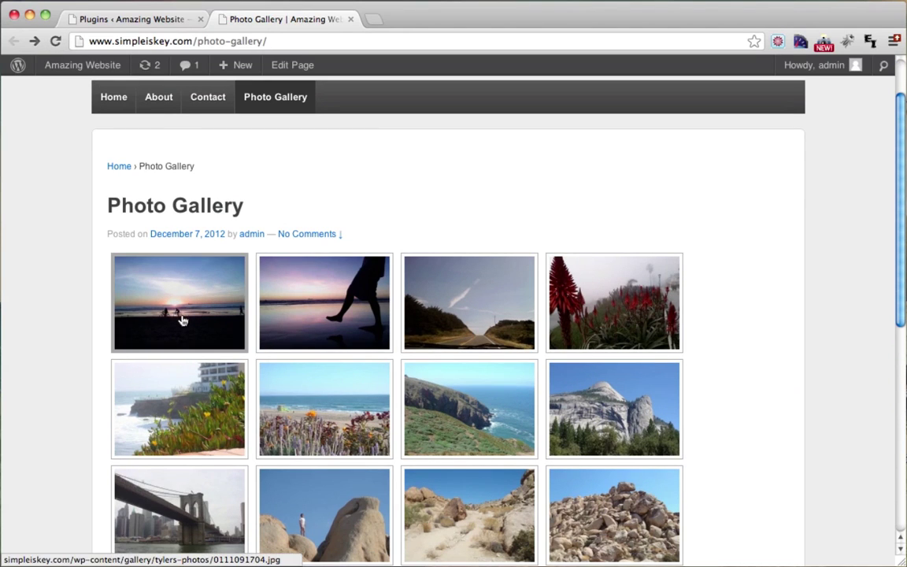
left_click(316, 392)
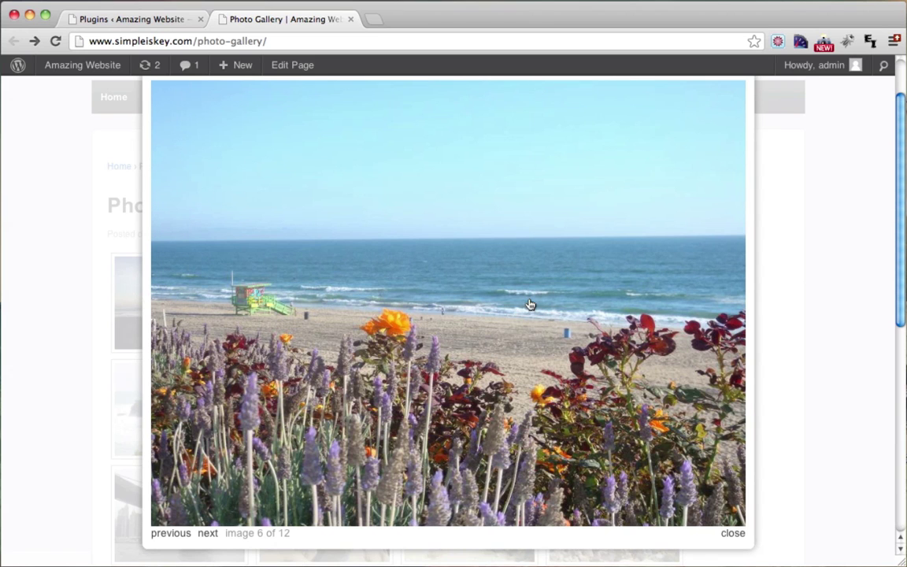
scroll(539, 319, "up", 1)
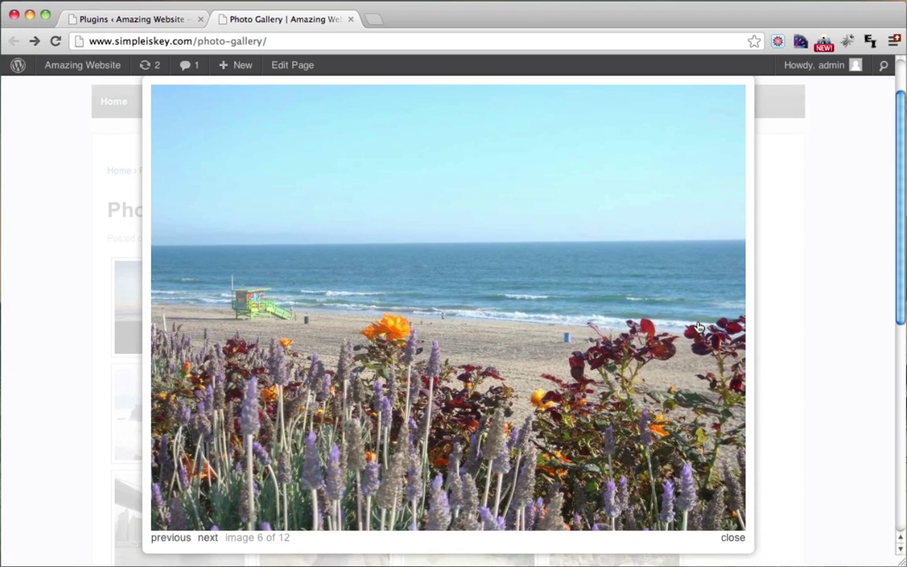
left_click(697, 326)
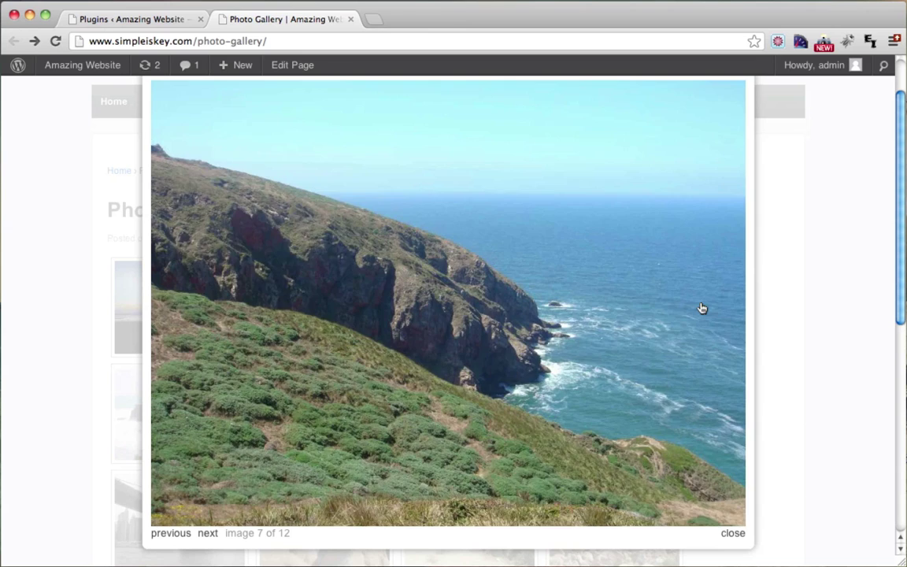
left_click(702, 308)
left_click(730, 534)
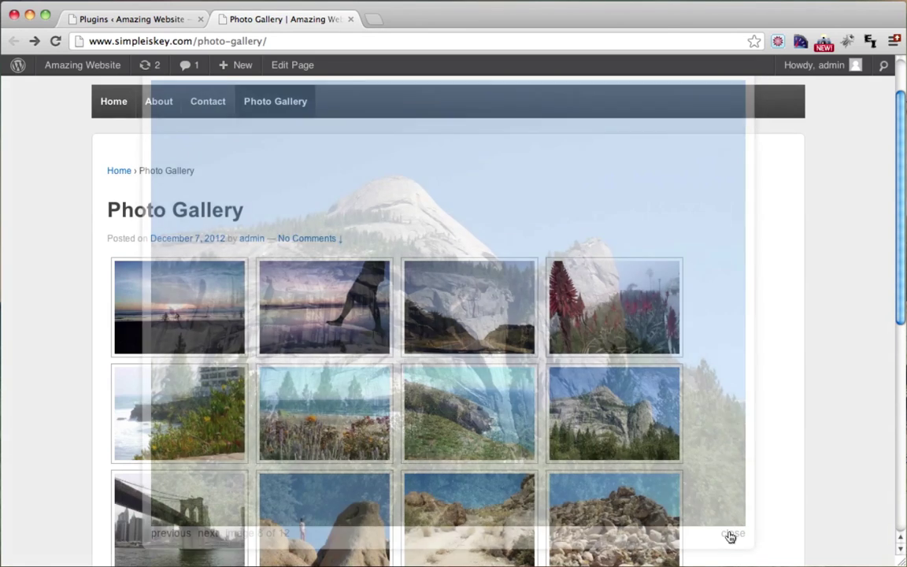
Step: Open the coastal cliff photo with the hotel and yellow flowers, close it, and return to the beginning of the gallery page
scroll(659, 396, "down", 5)
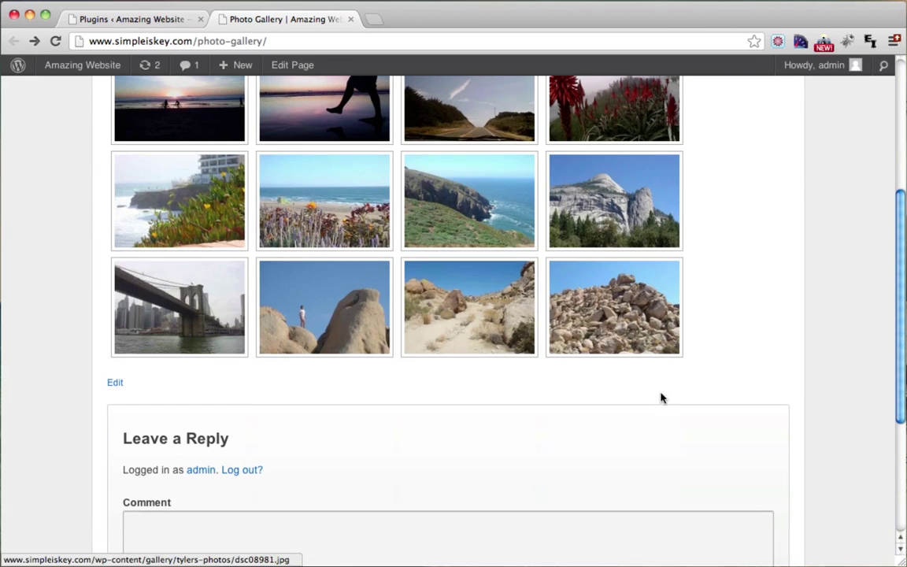
left_click(192, 231)
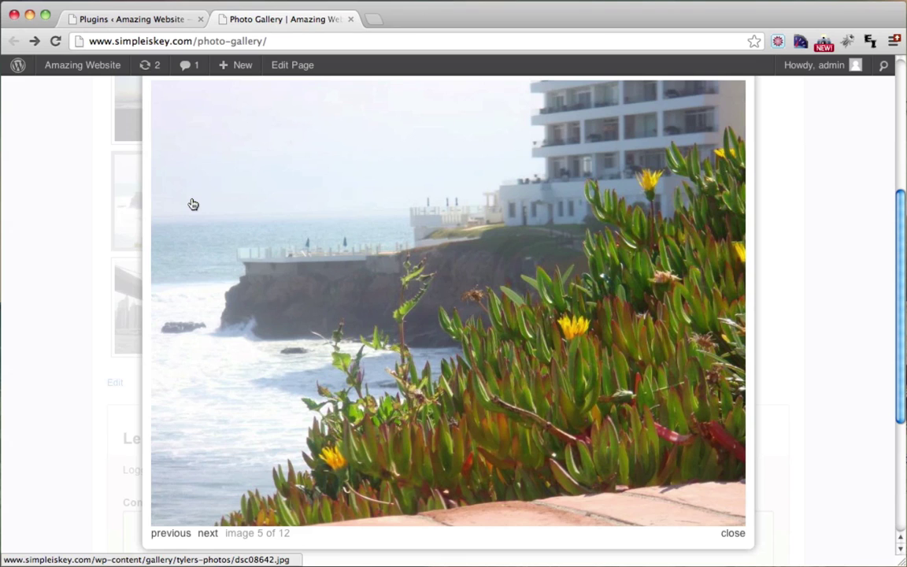
left_click(732, 534)
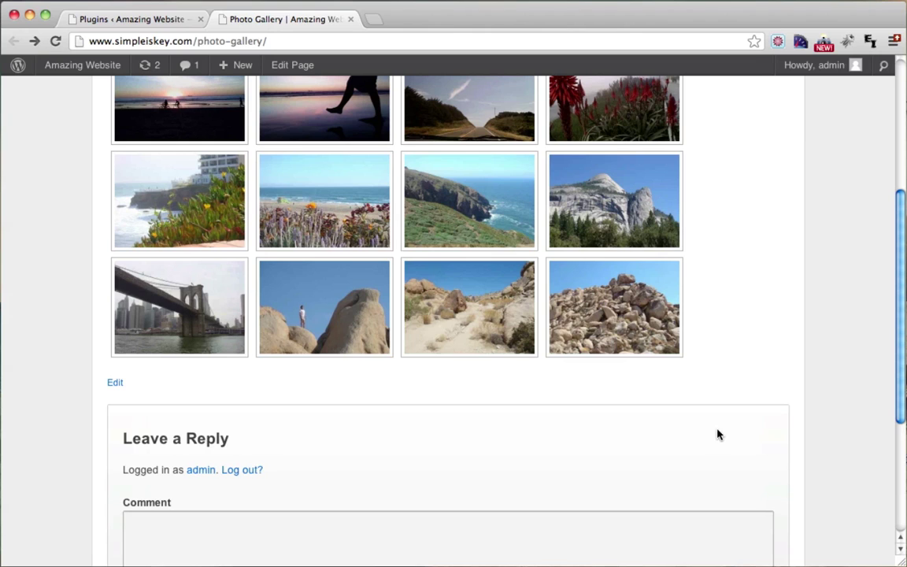
scroll(716, 434, "up", 5)
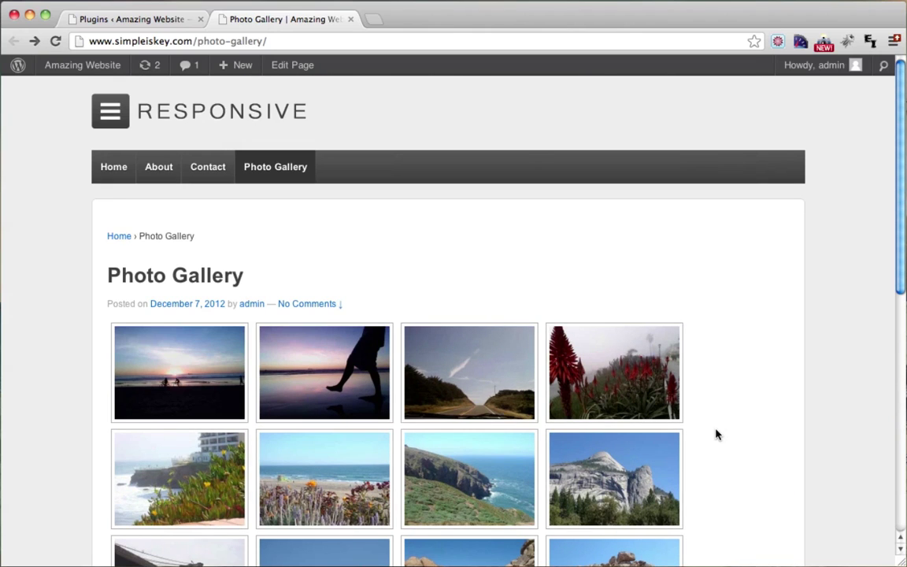